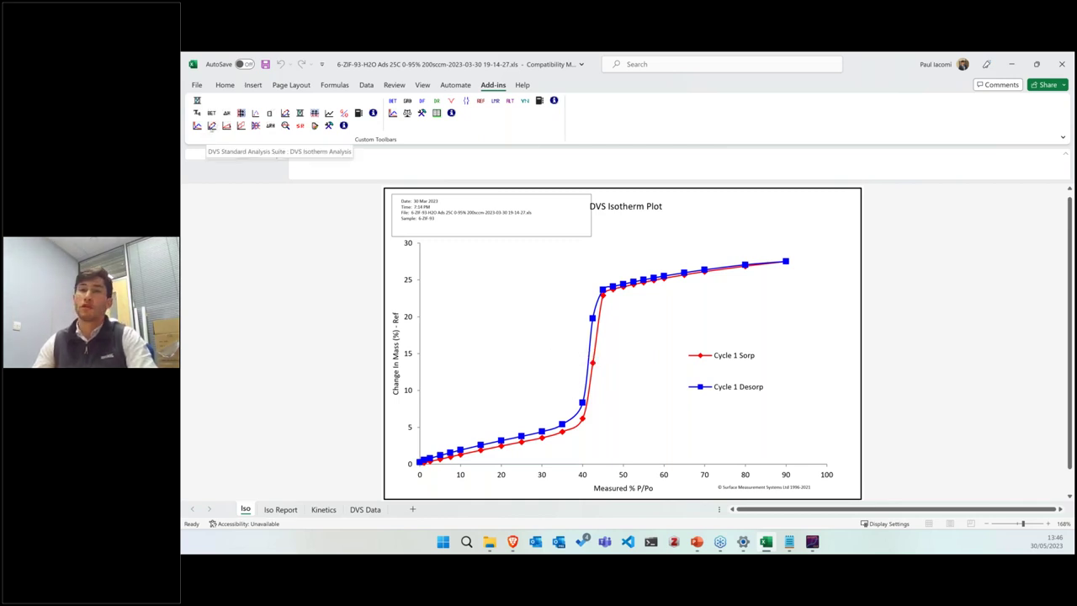
Recalculate the DVS isotherms using measured % P/Po and export them to AIF, overwriting the existing AIF file of the same name
left_click(211, 125)
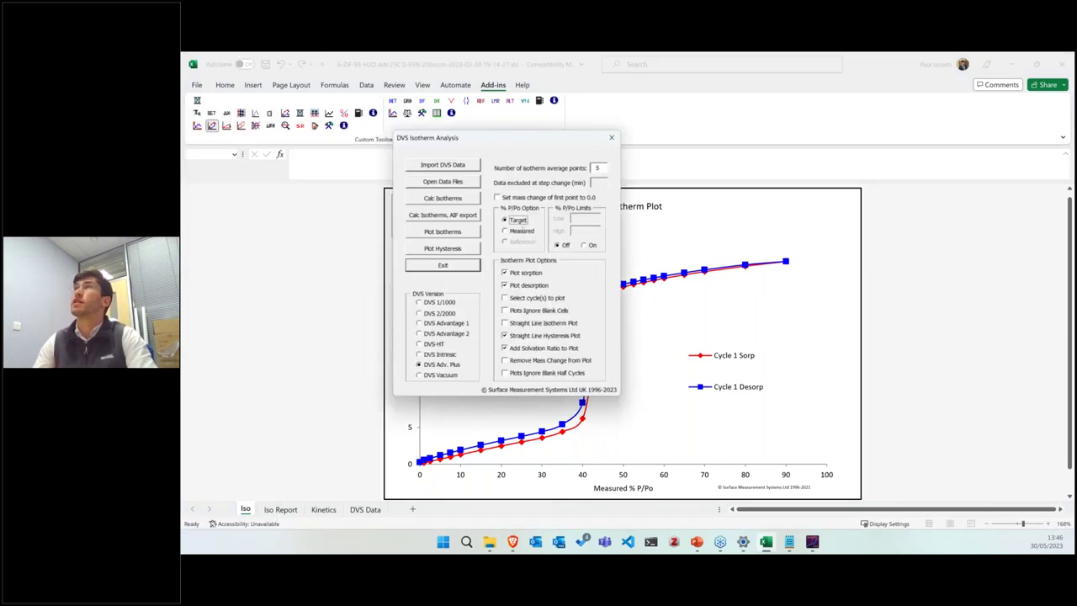
left_click(522, 230)
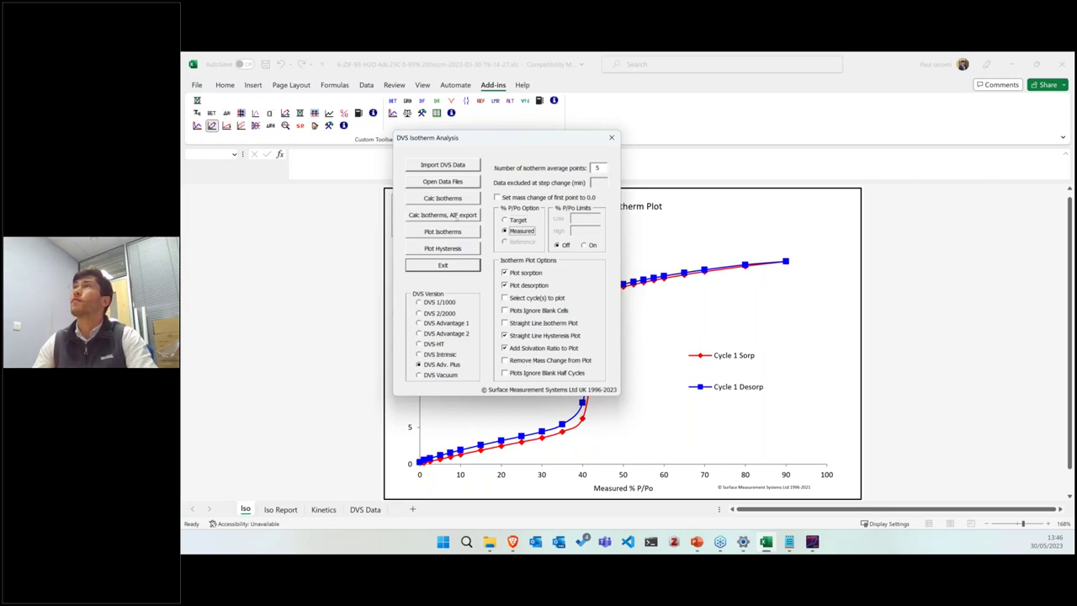
left_click(456, 217)
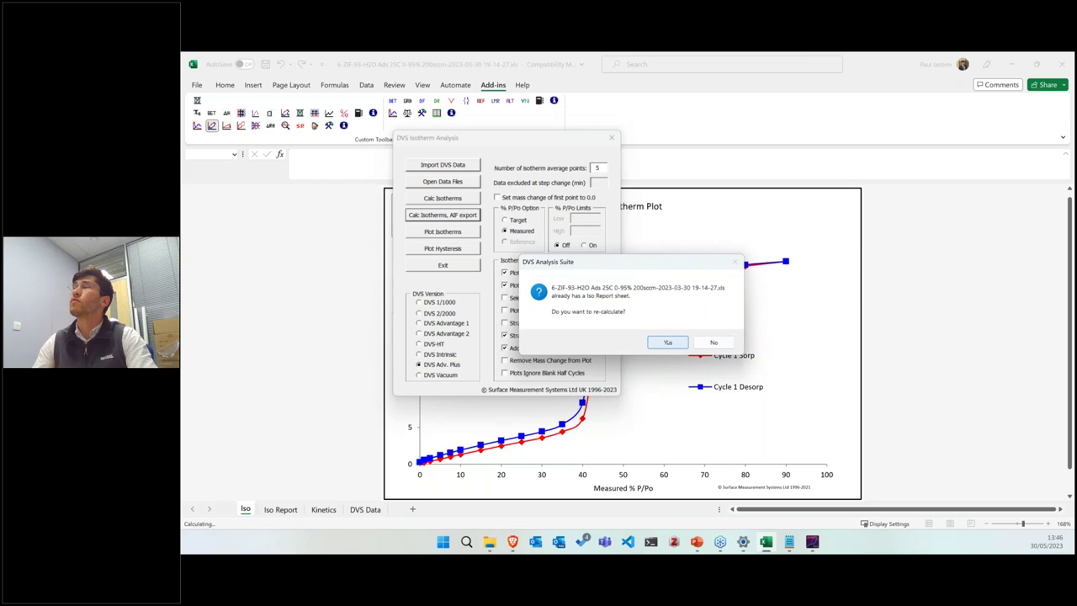
left_click(667, 342)
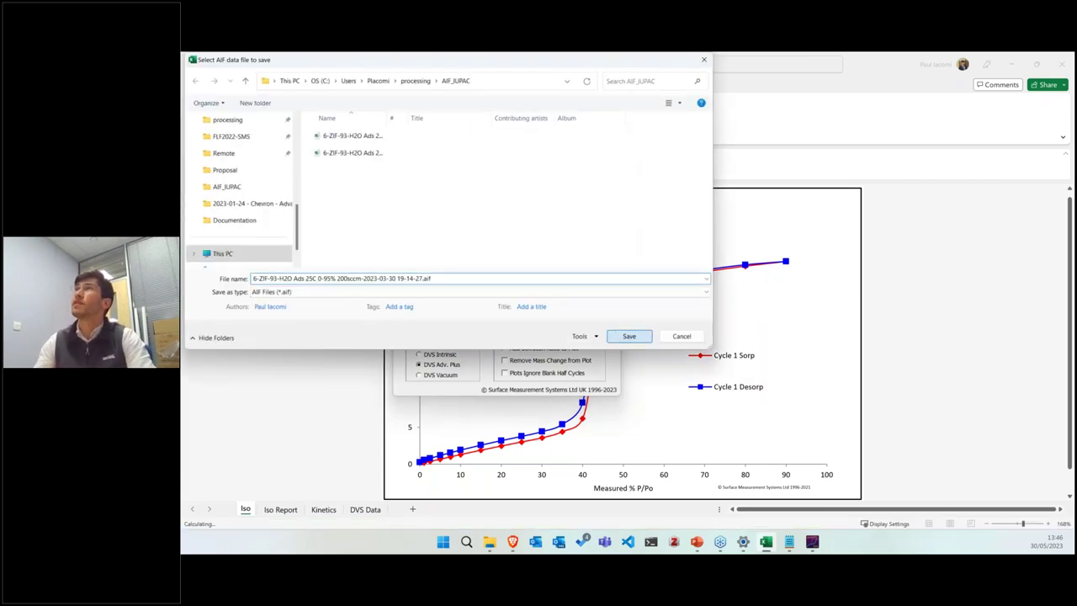
left_click(628, 336)
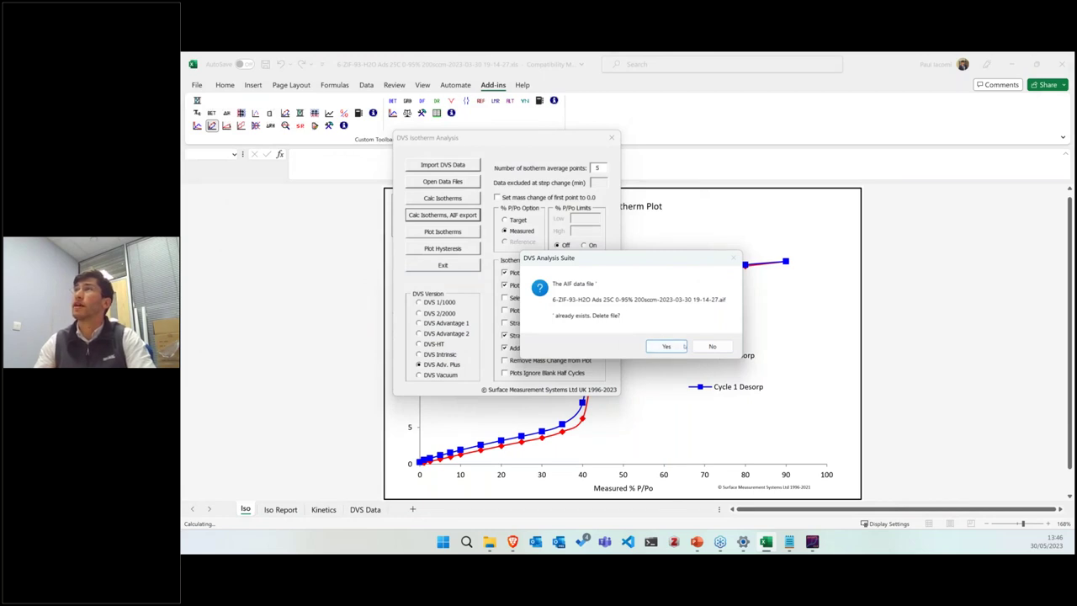
left_click(683, 346)
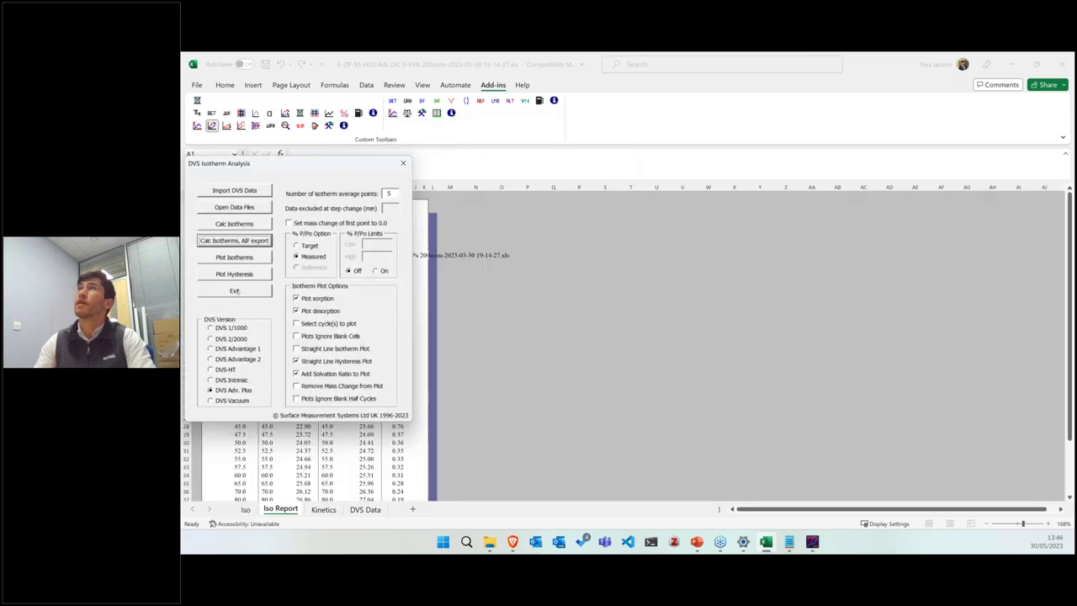
left_click(234, 291)
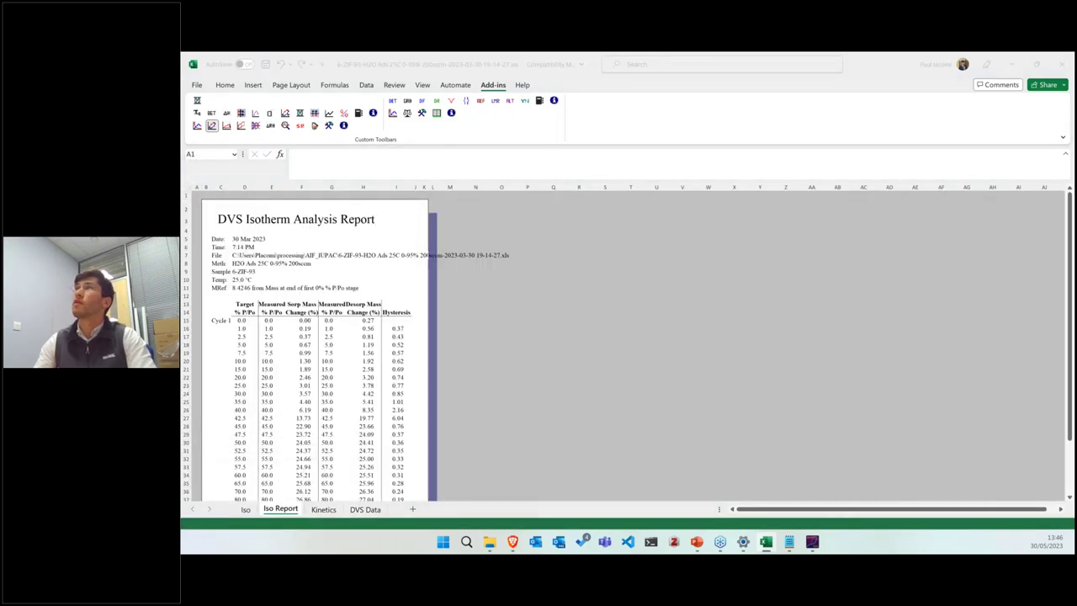
Switch to pyGAPS-gui and load the exported 6-ZIF-93 water isotherm AIF file from File Explorer
mouse_move(812, 541)
left_click(795, 512)
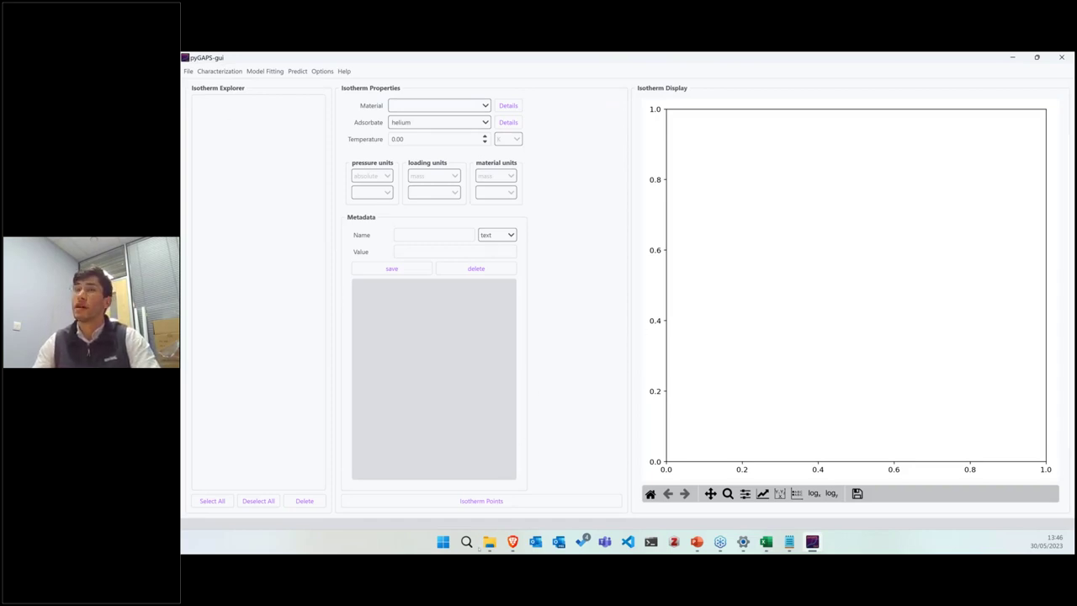
left_click(489, 543)
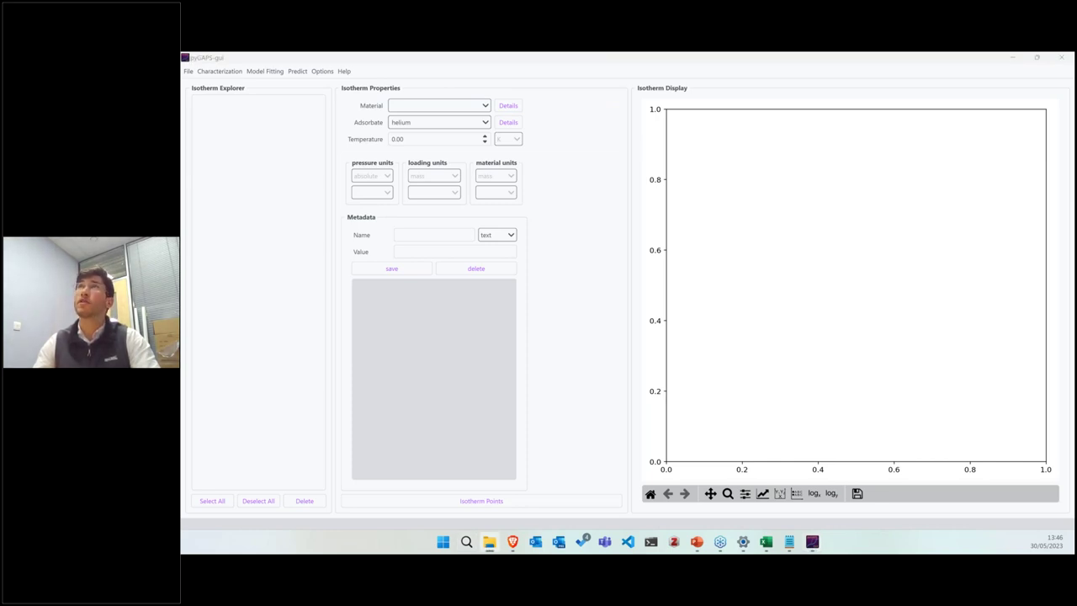
left_click_drag(217, 145, 252, 171)
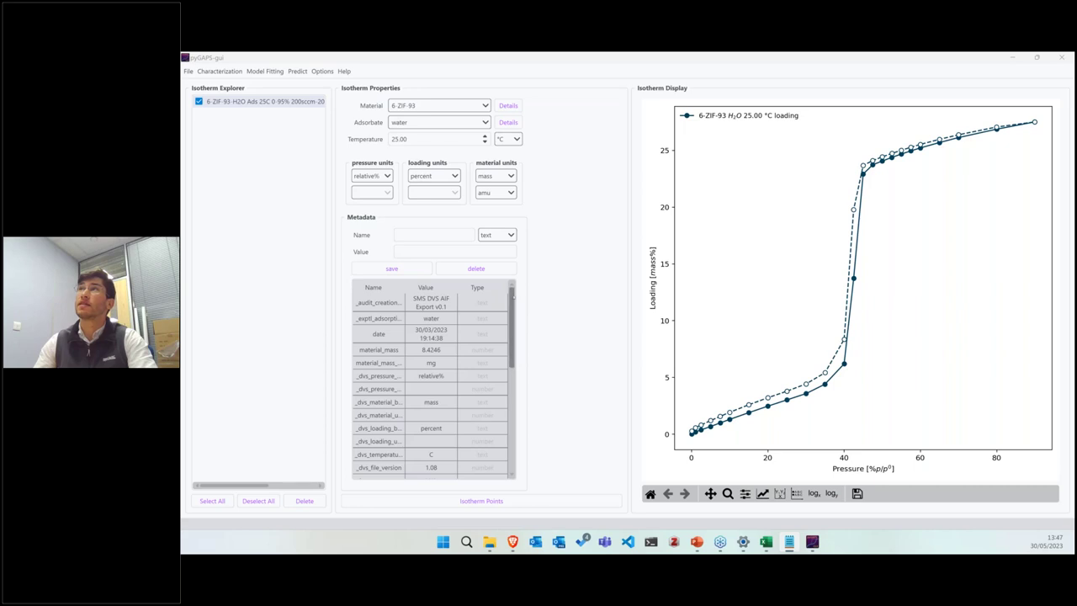
Inspect the imported isotherm's metadata, including the adsorptive and date entries
mouse_move(510, 327)
left_mouse_down()
mouse_move(513, 417)
mouse_move(512, 311)
left_mouse_up()
left_click(378, 318)
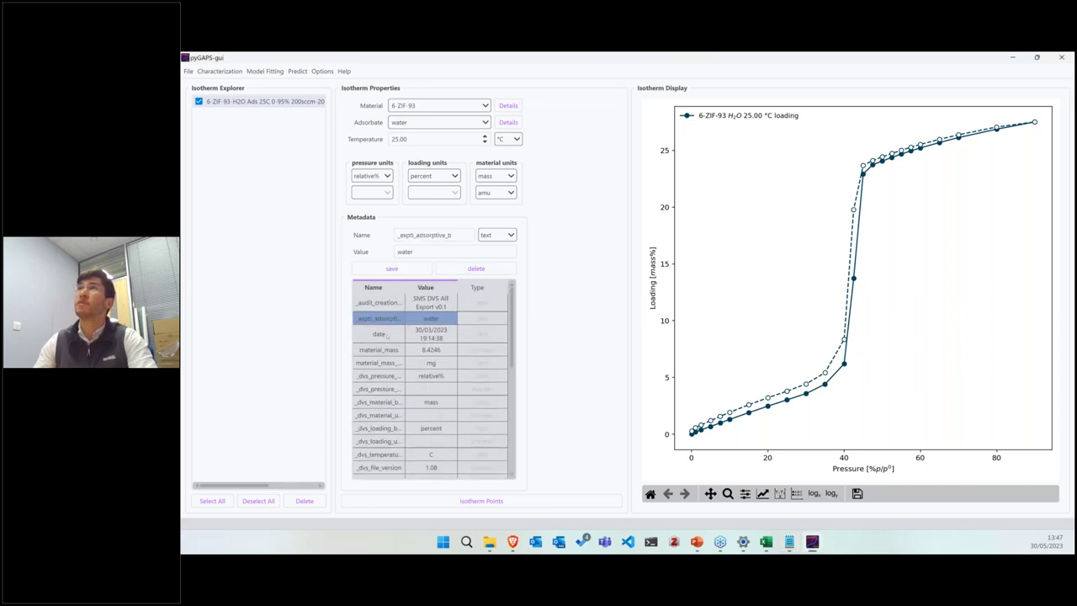
left_click(386, 334)
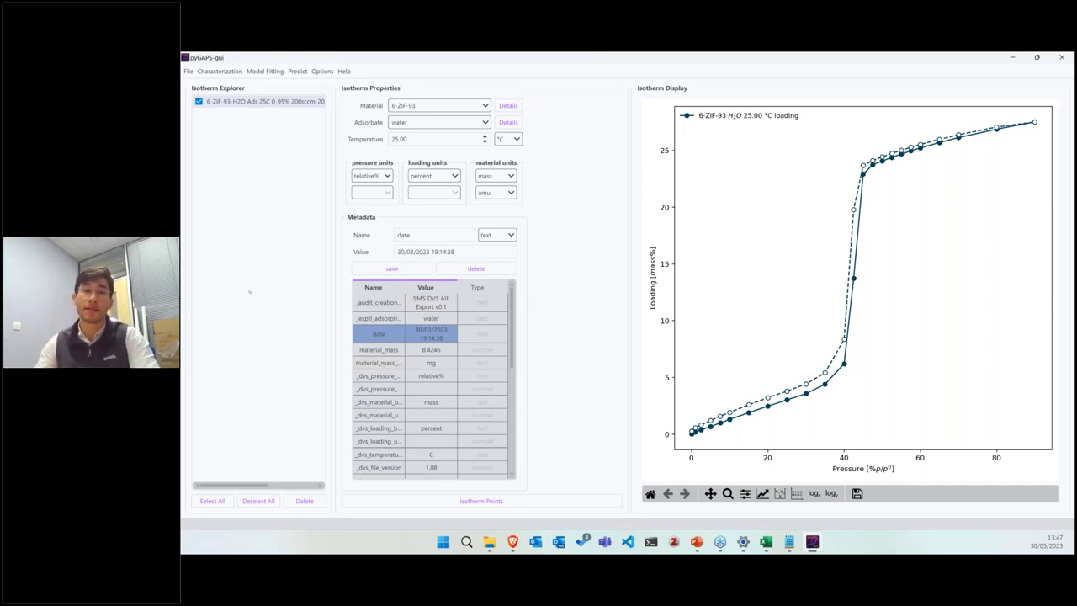
Examine the isotherm's individual pressure, loading and branch points, leaving the data unedited
left_click(481, 501)
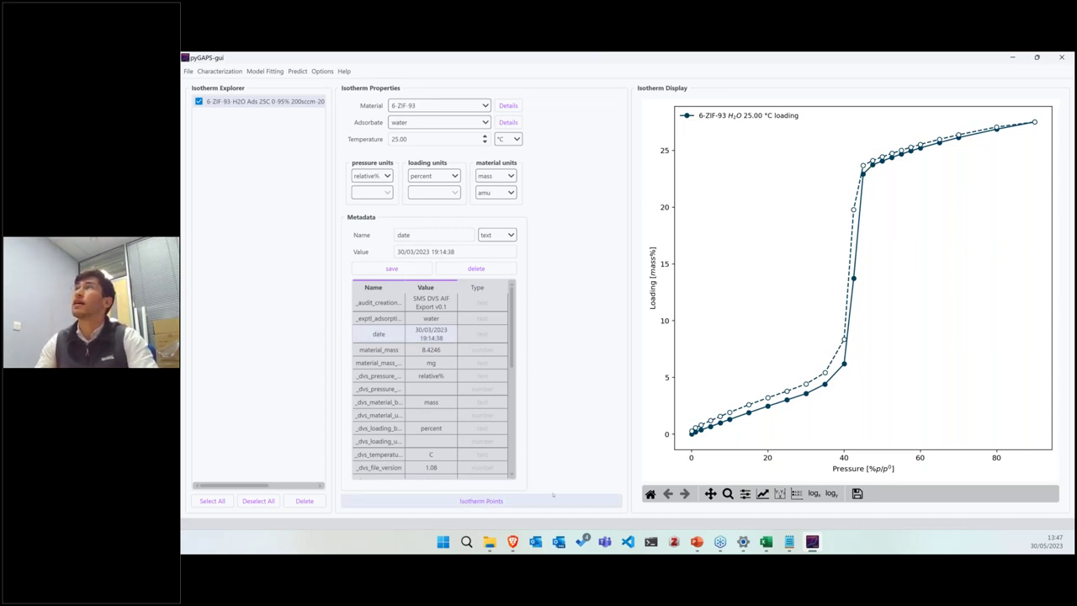
scroll(704, 335, "down", 7)
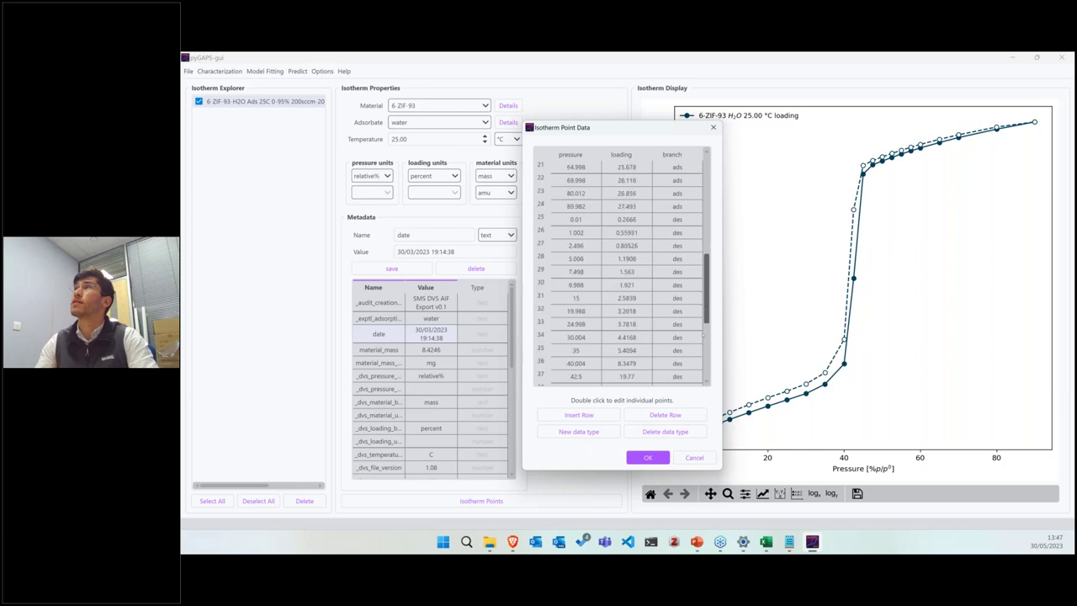
scroll(704, 335, "down", 4)
scroll(708, 255, "up", 10)
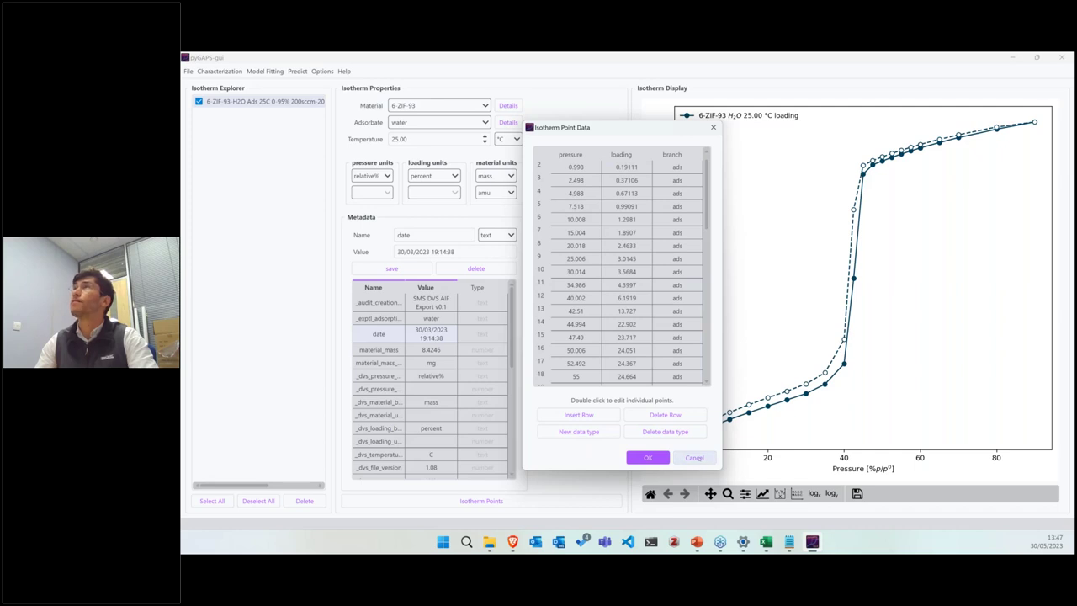
left_click(695, 457)
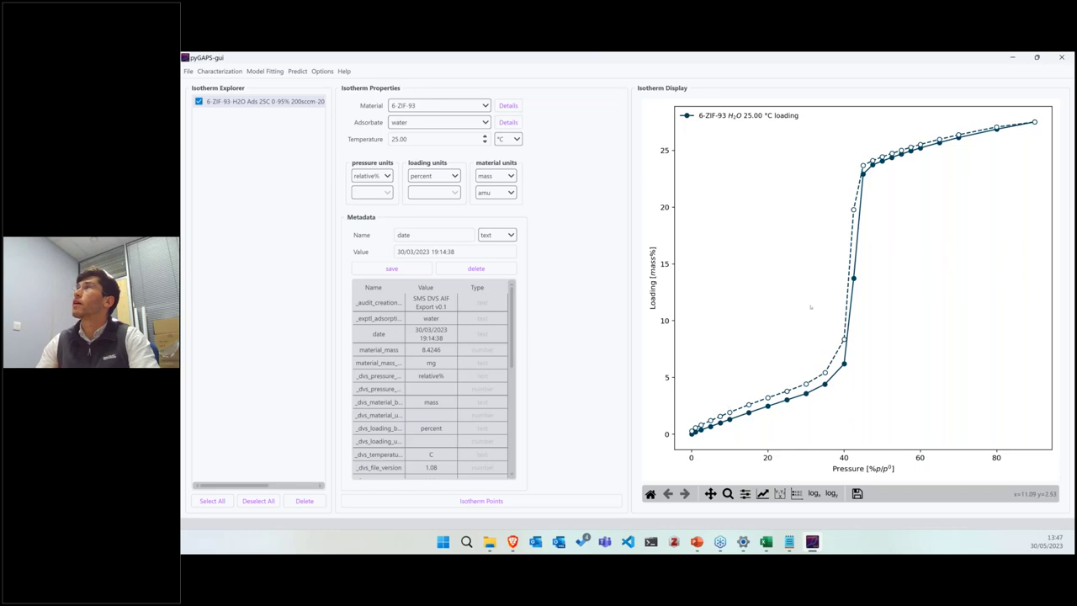
Pan the isotherm plot, view it with a logarithmic pressure axis, and return the axis to linear
left_click(711, 494)
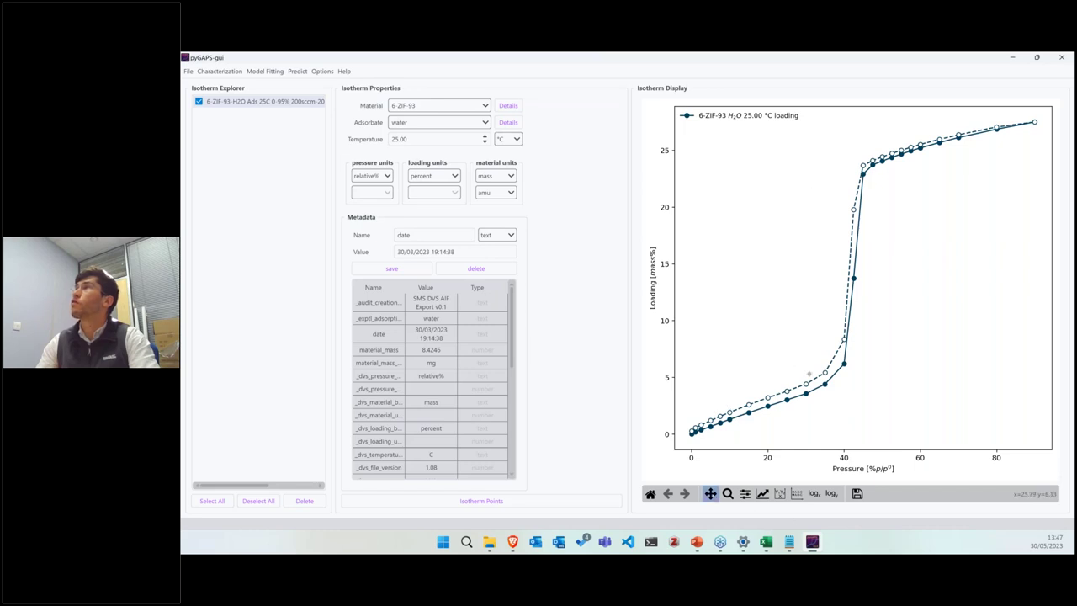
left_click_drag(809, 374, 788, 347)
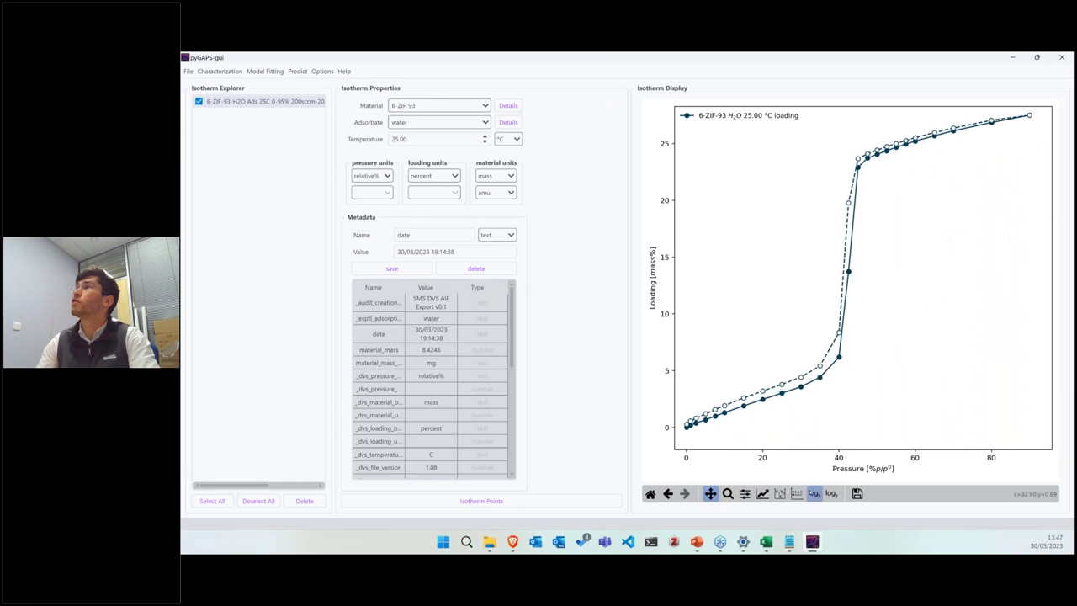
left_click(814, 493)
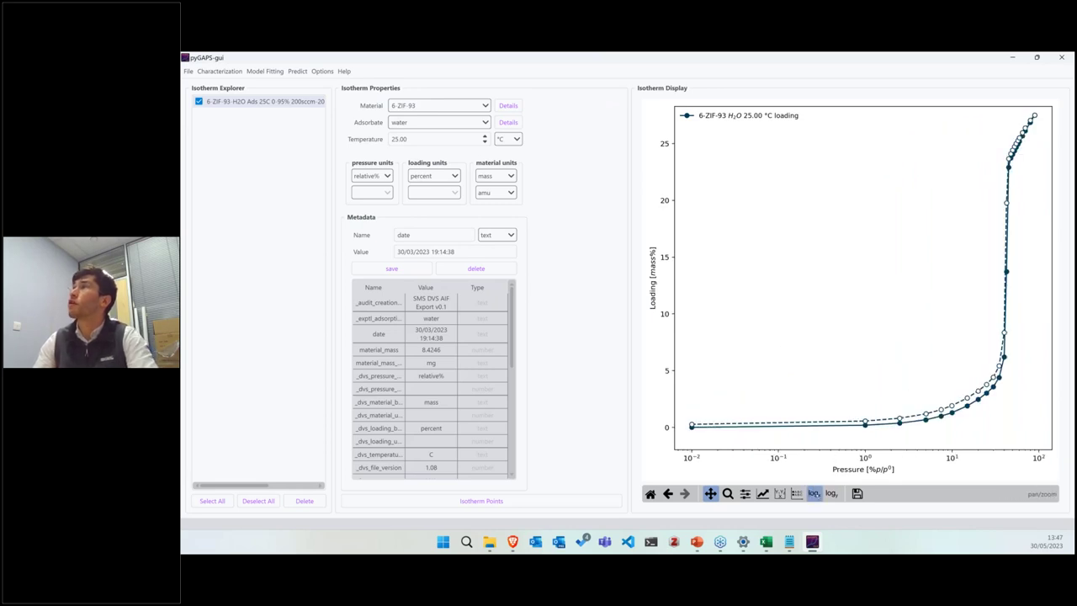
left_click(814, 493)
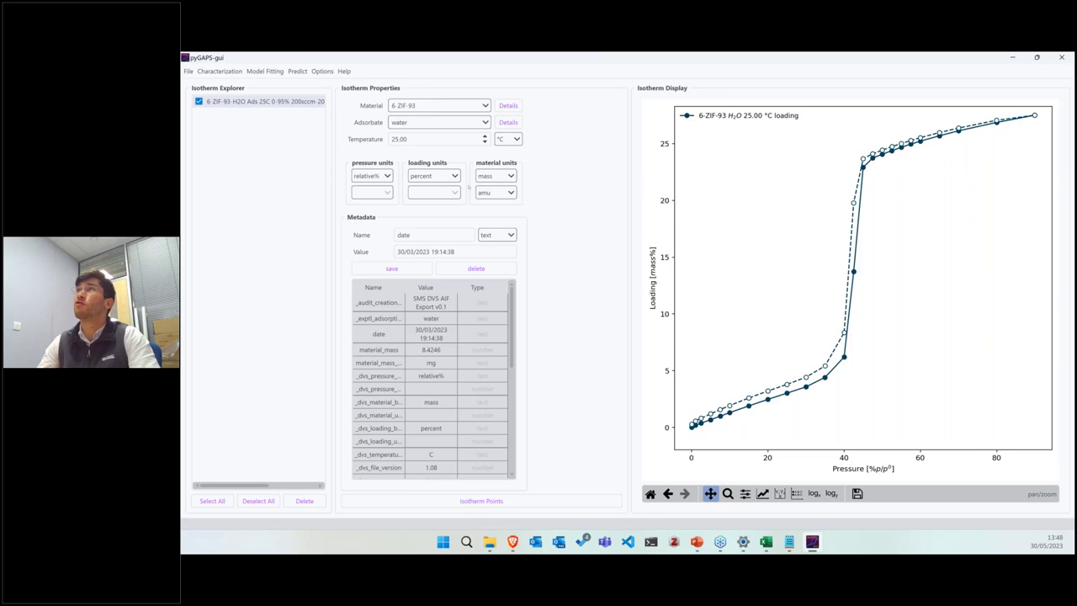
Set the material mass unit to g and review the properties of the water adsorbate
left_click(507, 192)
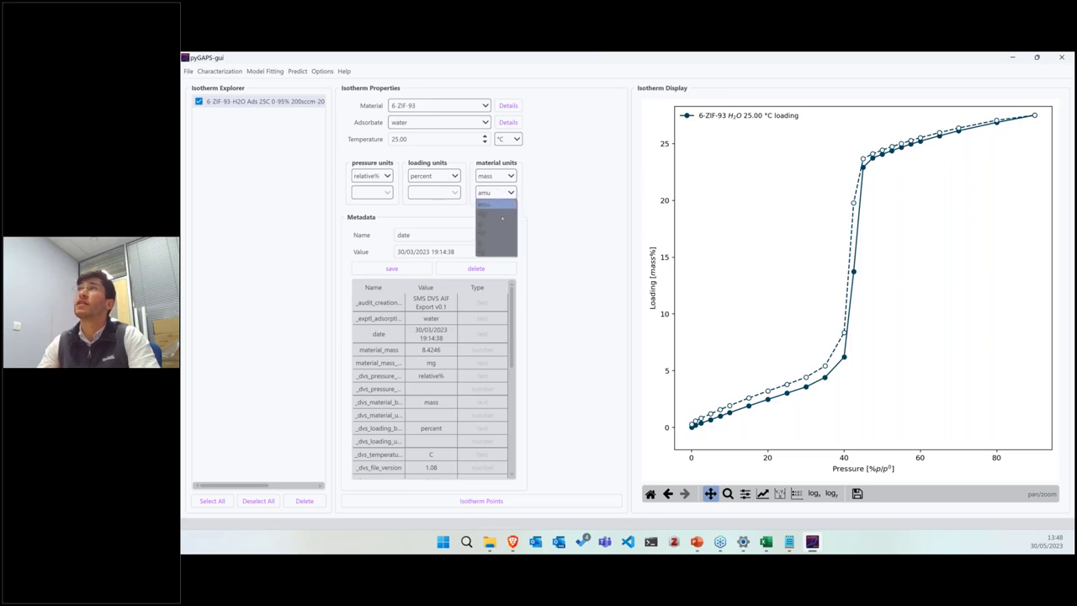
left_click(543, 223)
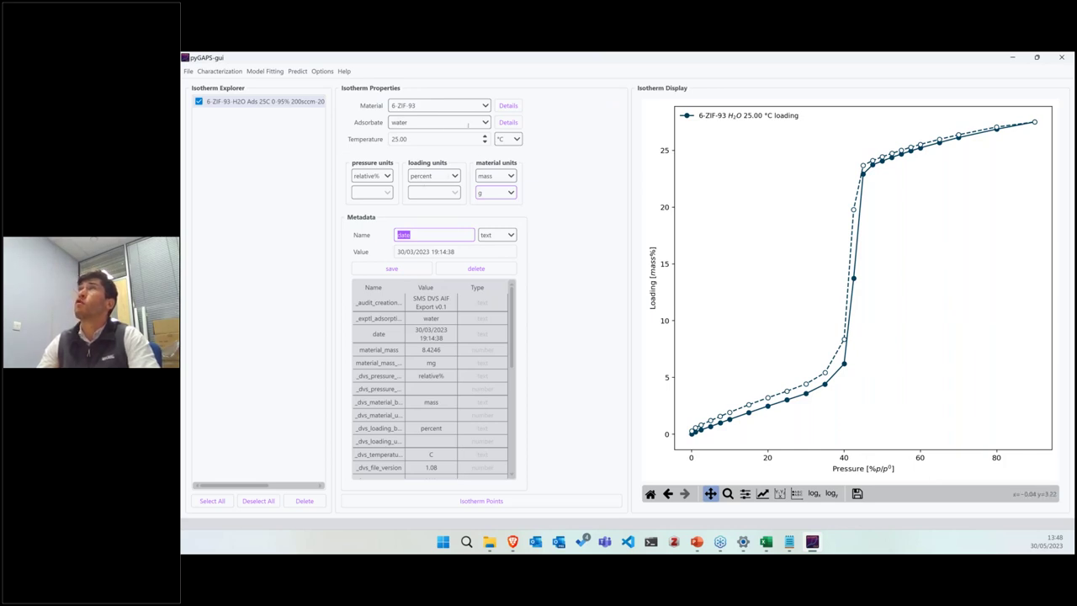
left_click(508, 122)
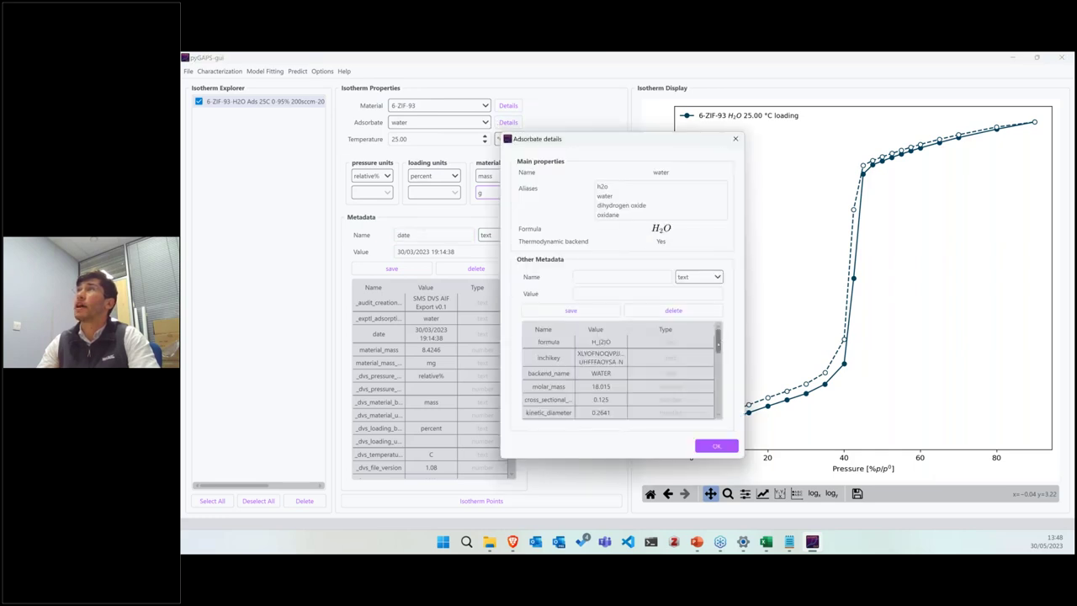
left_click(722, 448)
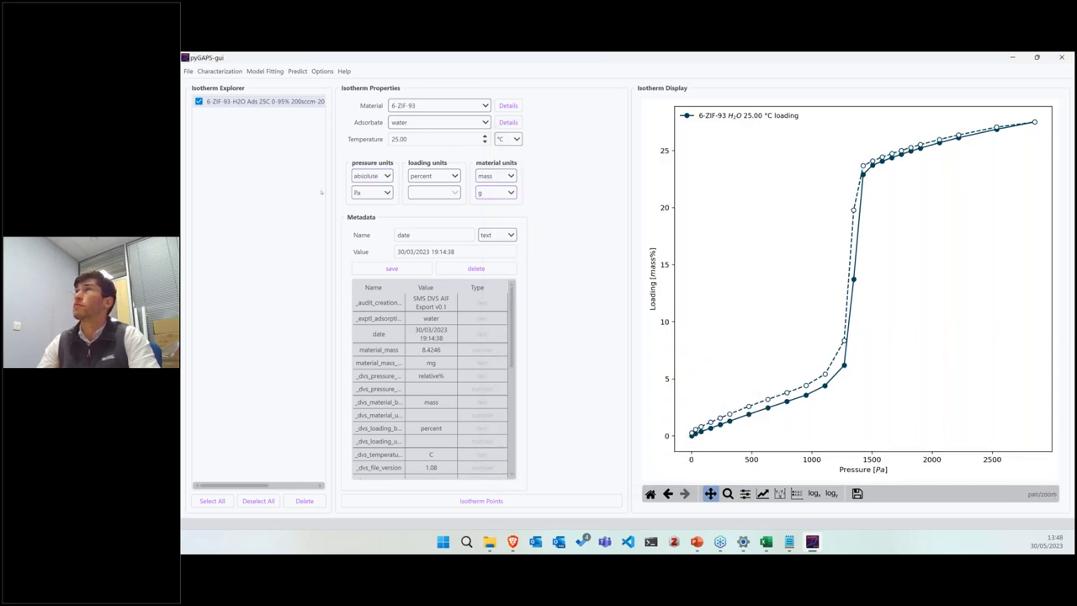
Show the isotherm pressure in absolute mode, trying torr and settling on Pa as the unit
left_click(387, 191)
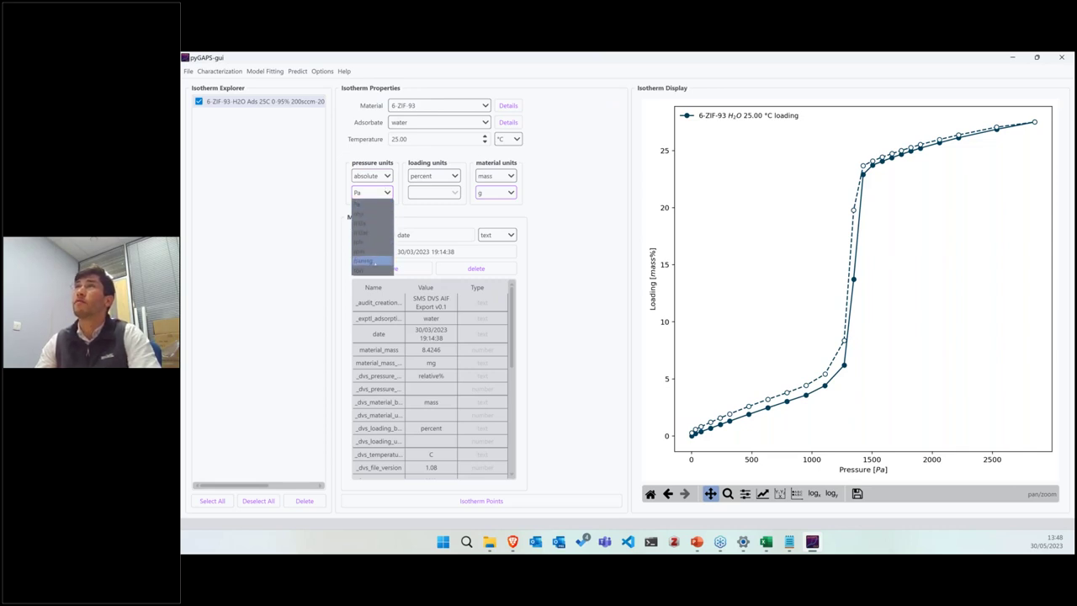
left_click(582, 293)
scroll(382, 191, "down", 4)
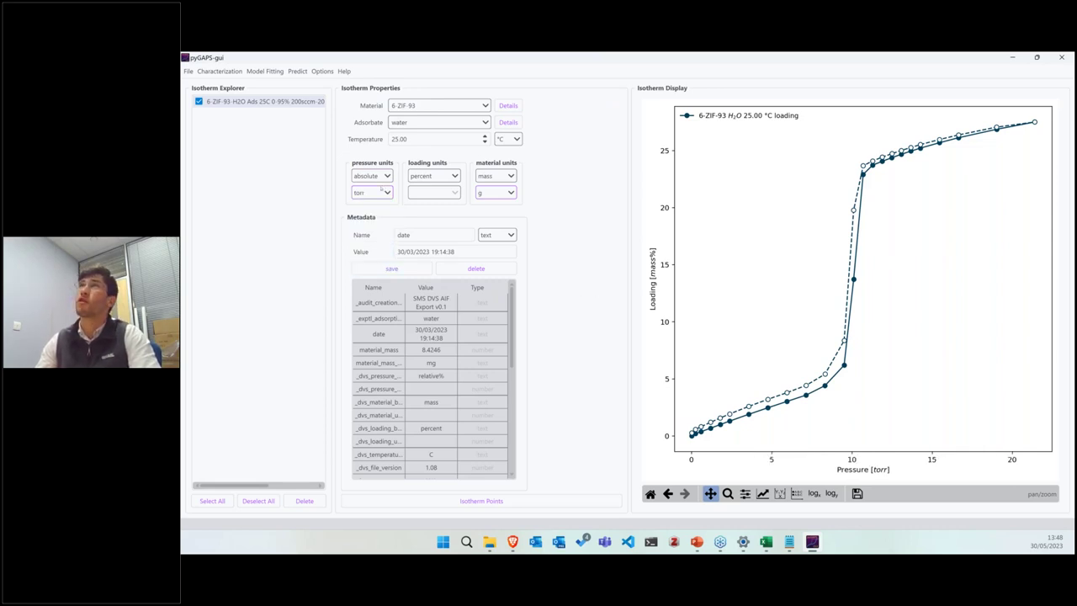
left_click(378, 195)
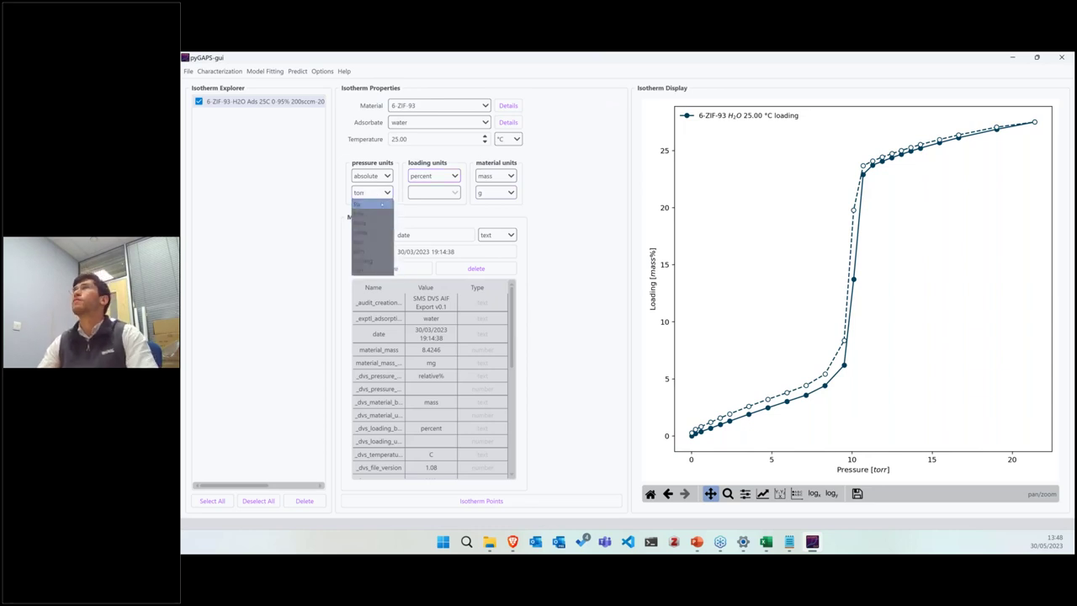
left_click(381, 205)
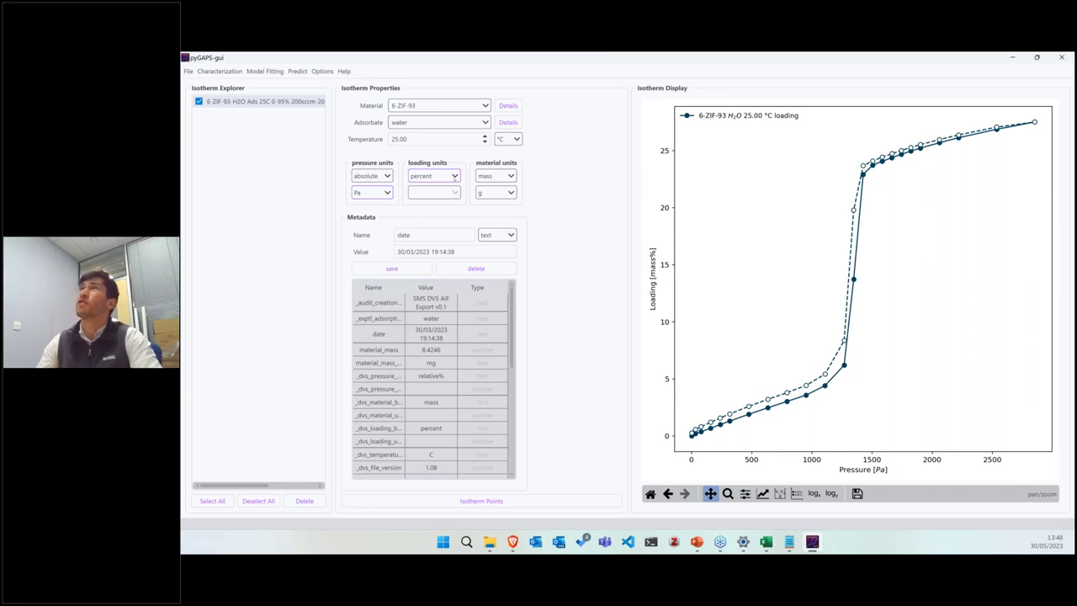
Change the loading basis to mass and set its unit to g
left_click(453, 178)
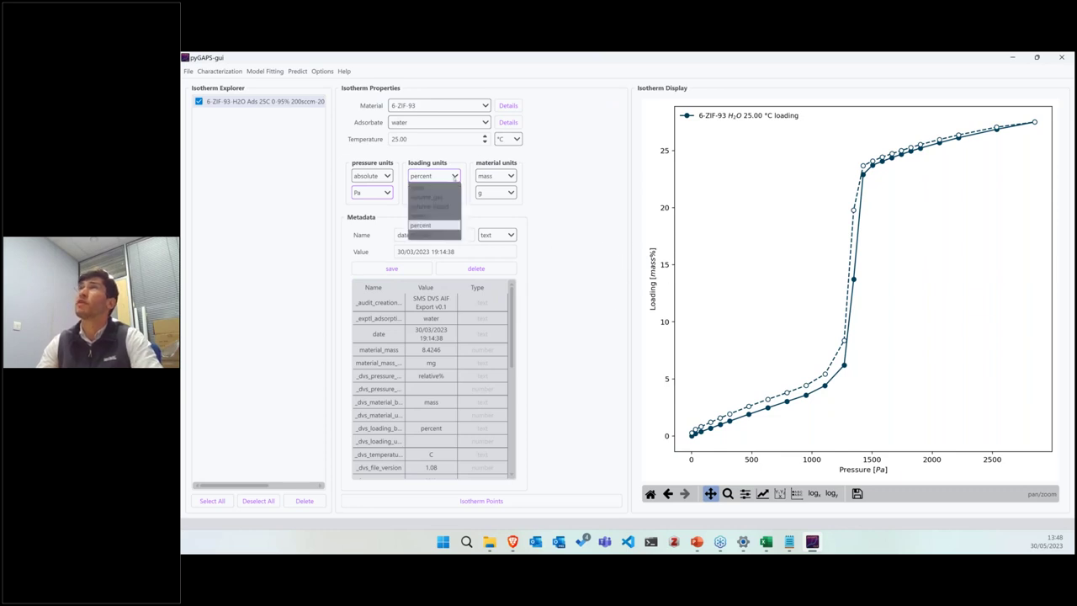
left_click(447, 188)
left_click(438, 192)
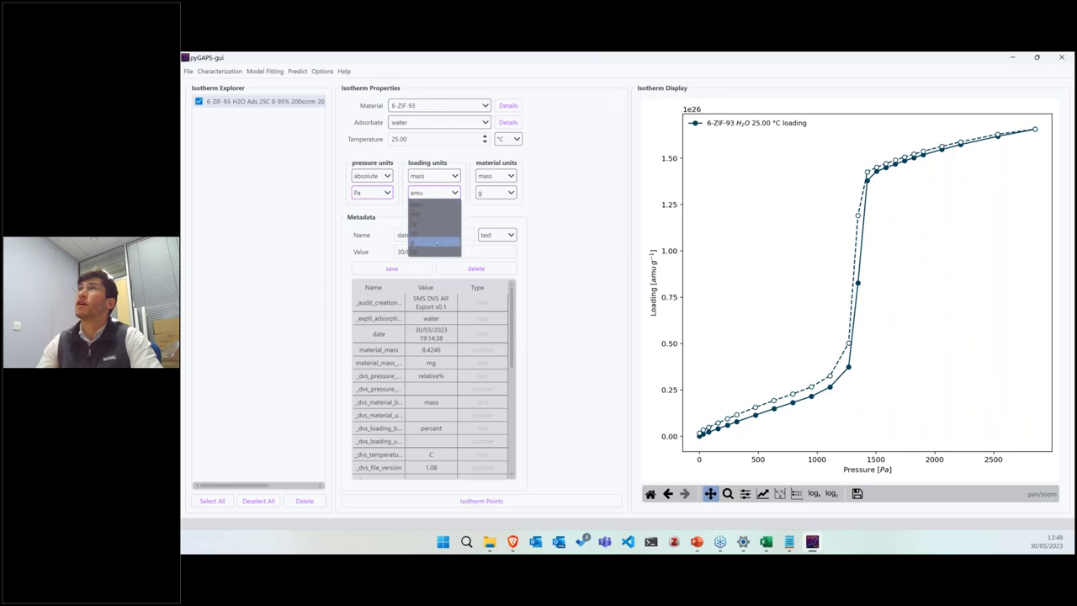
left_click(437, 242)
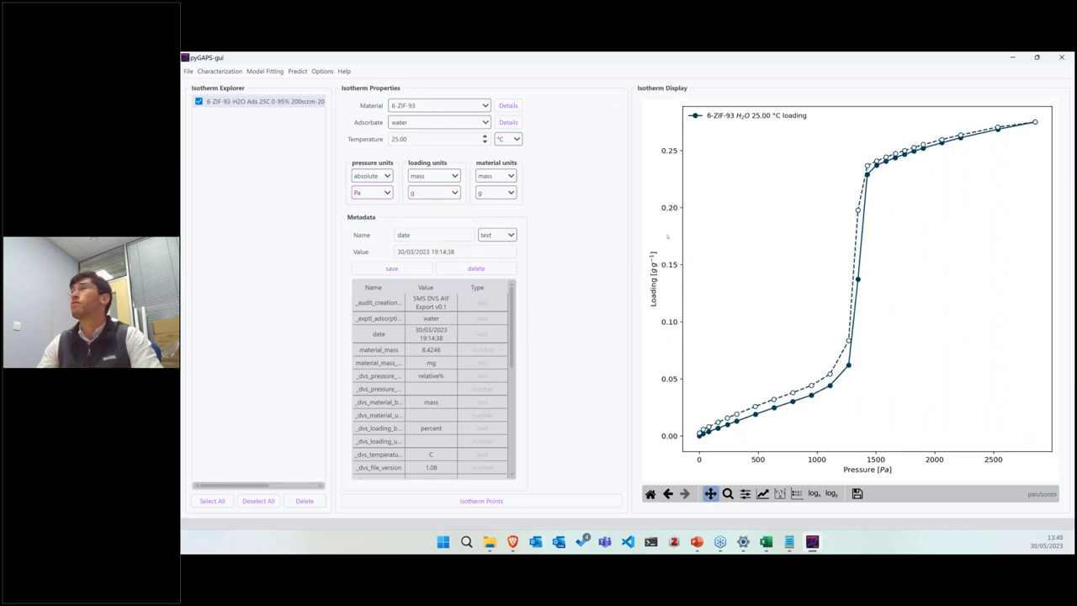
Review the 6-ZIF-93 material details and the available characterization and model fitting analyses
left_click(517, 107)
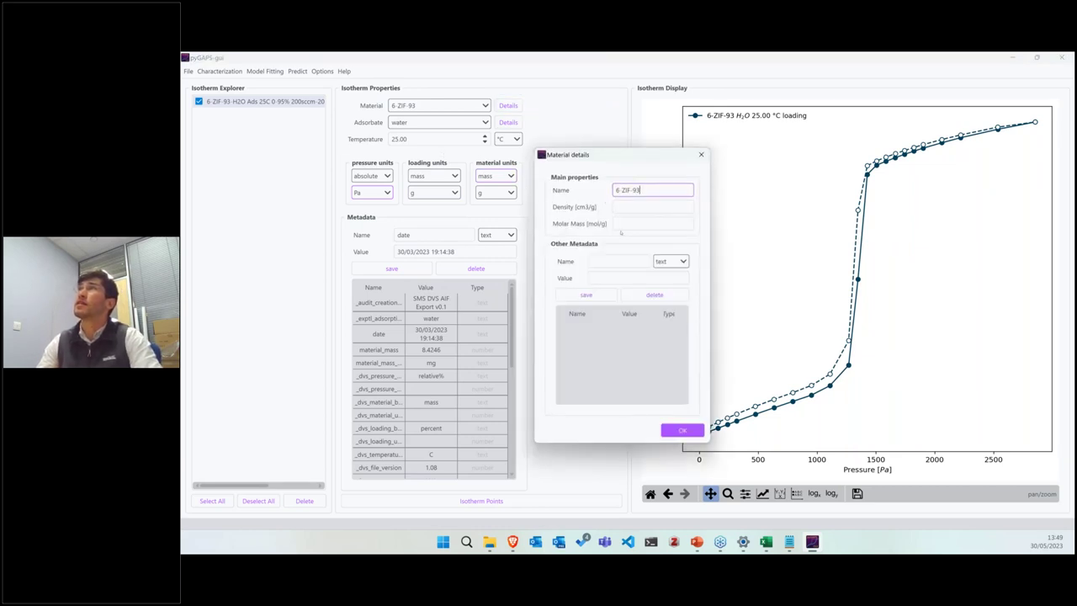
left_click(701, 157)
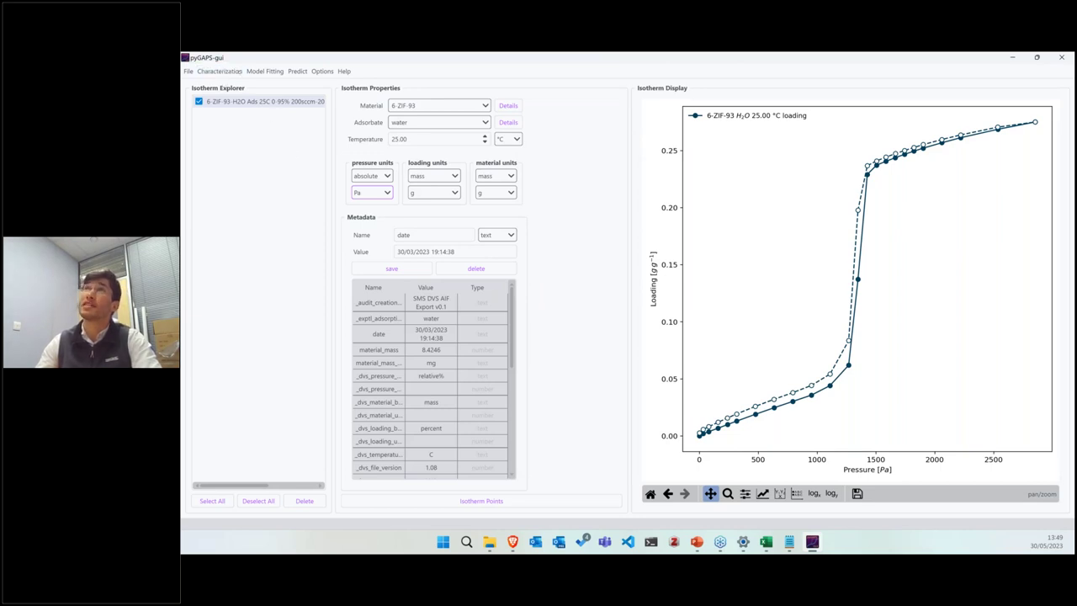
left_click(219, 71)
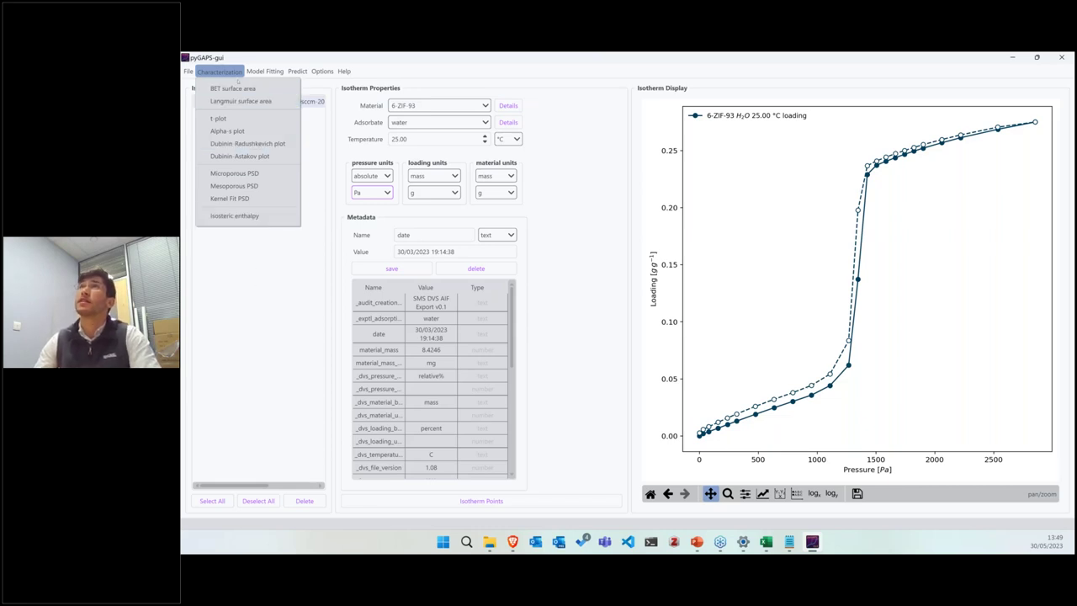
left_click(264, 70)
left_click(344, 71)
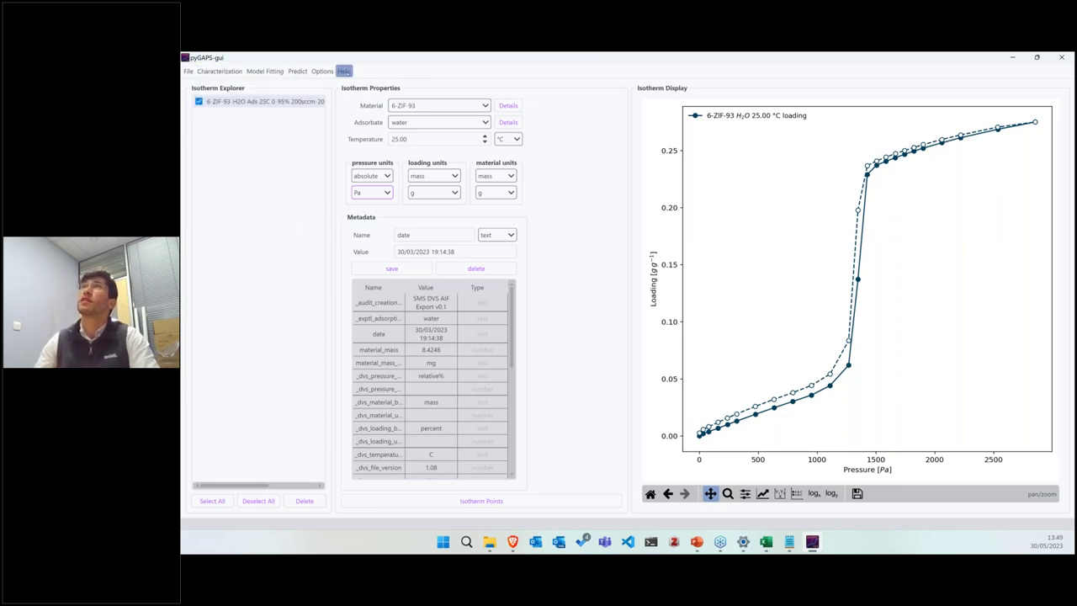
Load the example isotherms, browse the Takeda 5A ones, and display the SiO2 - N2 - 77 isotherm
left_click(365, 90)
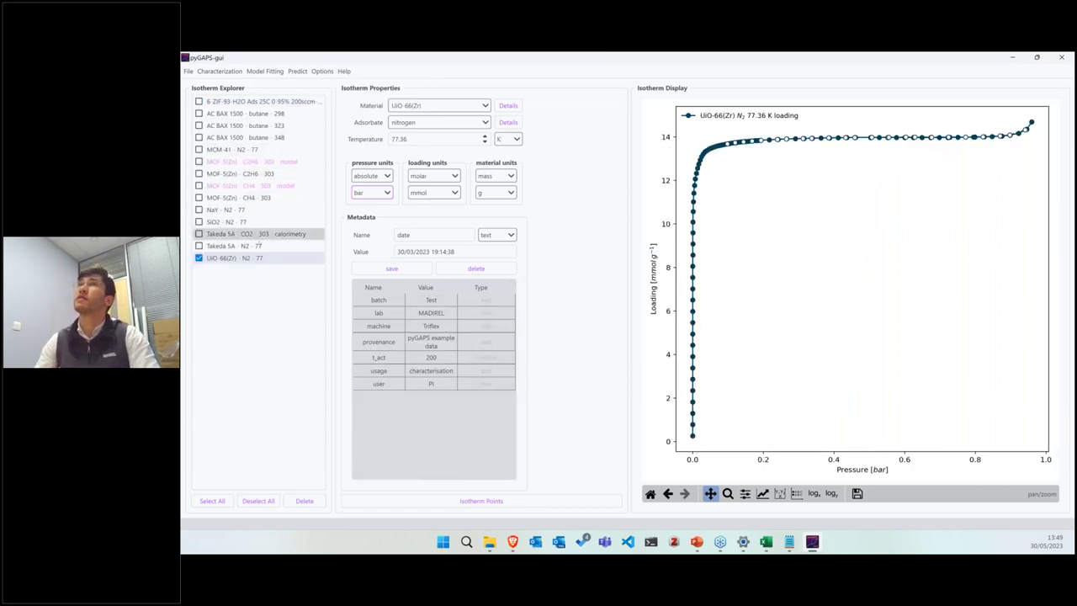
left_click(244, 245)
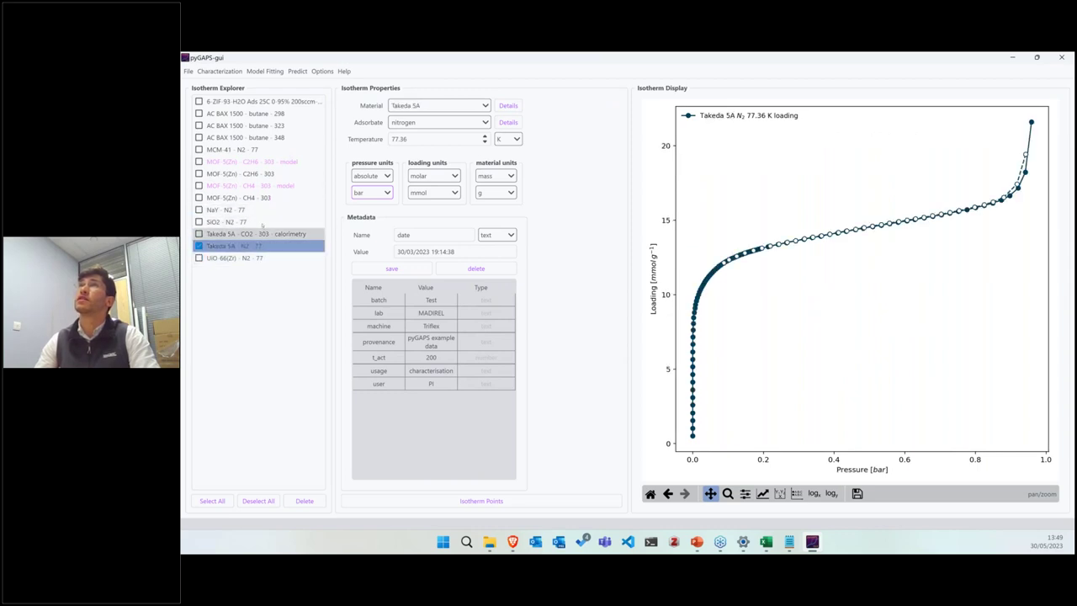
left_click(253, 233)
left_click(252, 221)
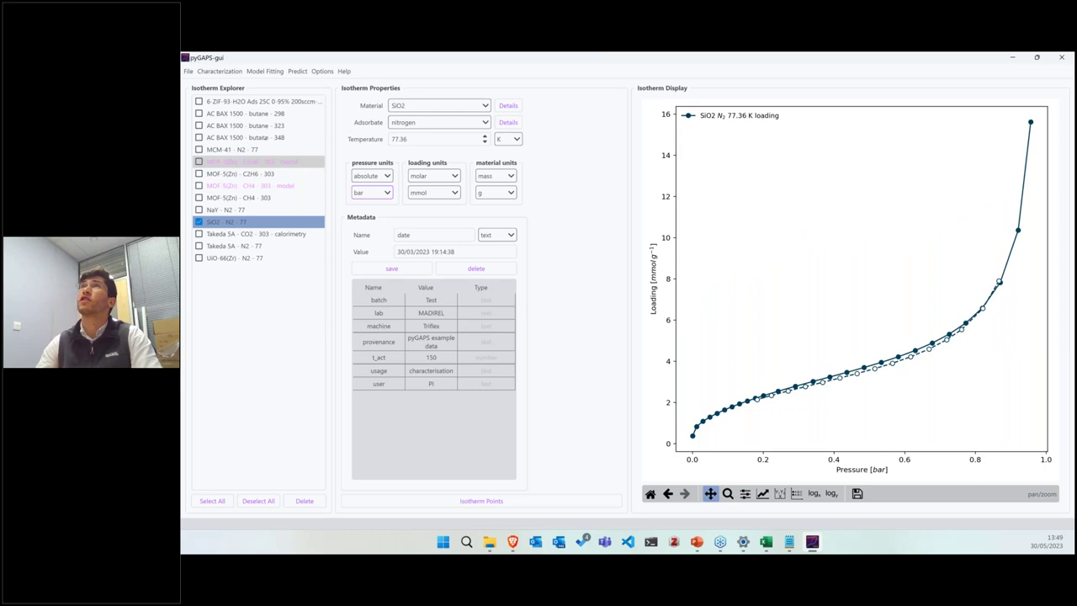
Calculate the BET area of the SiO2 nitrogen isotherm, save the results as metadata and review the new entries
left_click(219, 70)
left_click(240, 87)
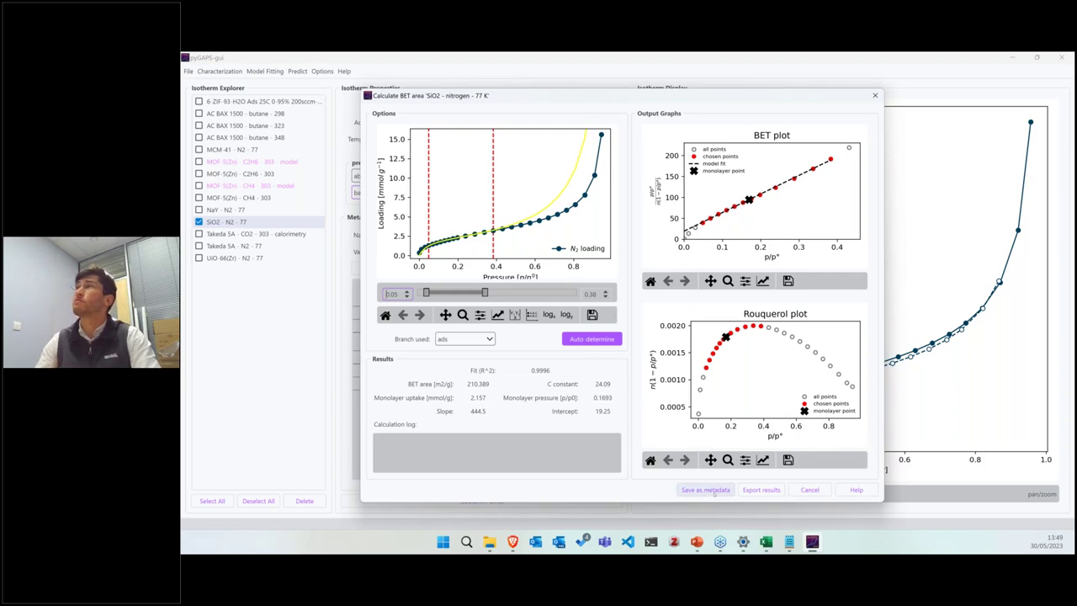
left_click(707, 490)
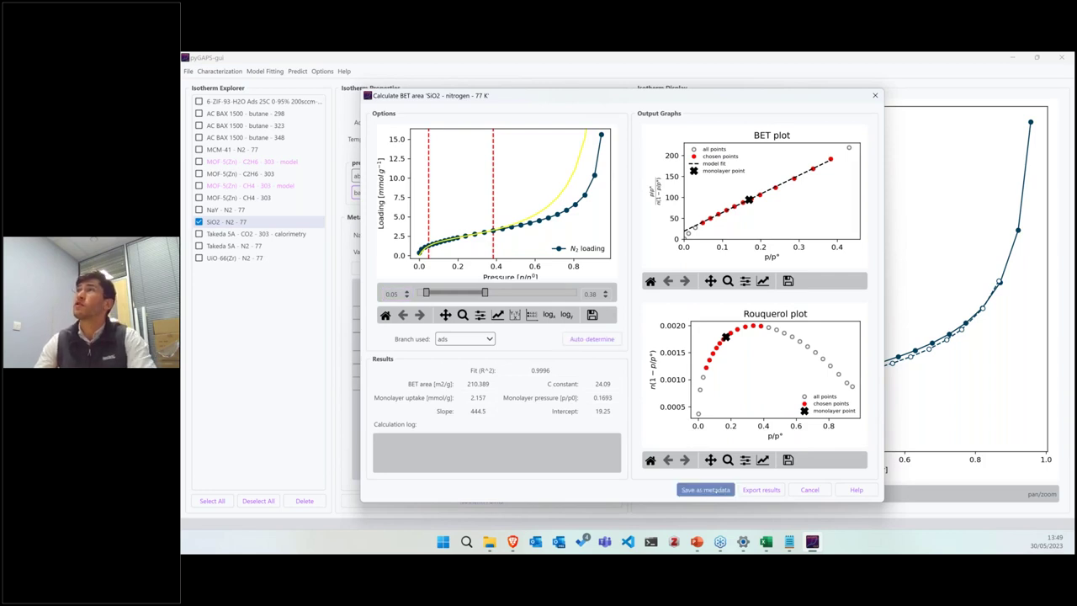
scroll(398, 379, "down", 5)
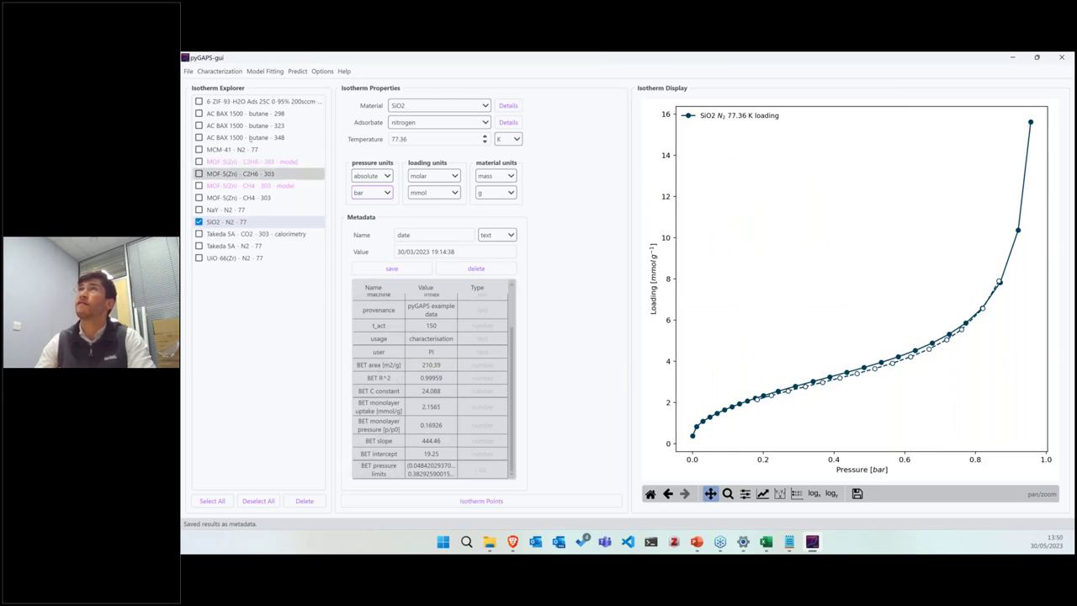
Check the option to save the SiO2 - N2 - 77 isotherm as an AIF file, then cancel it
left_click(189, 70)
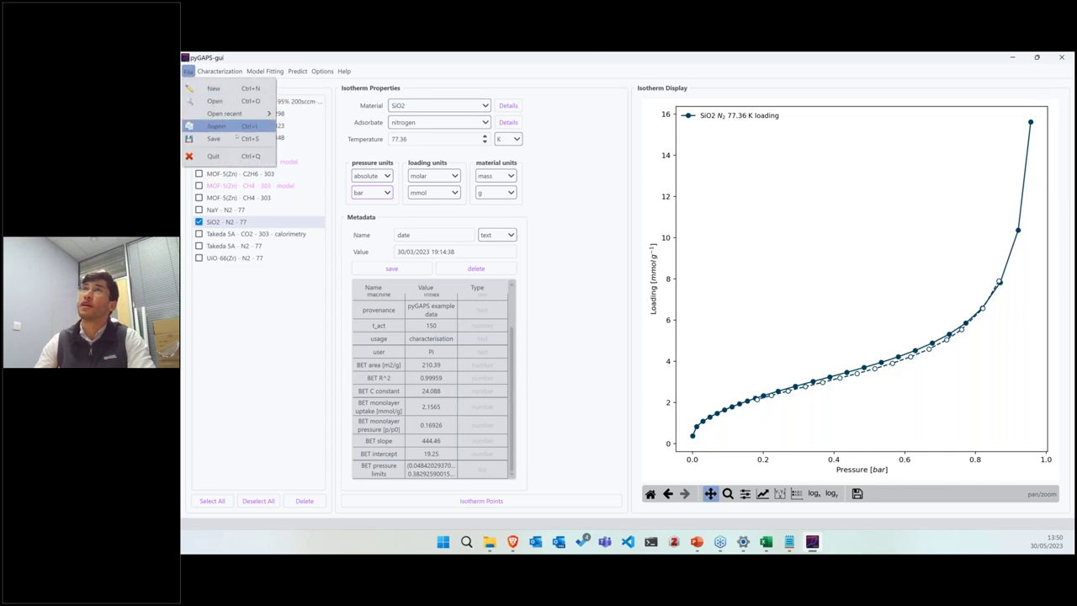
left_click(214, 139)
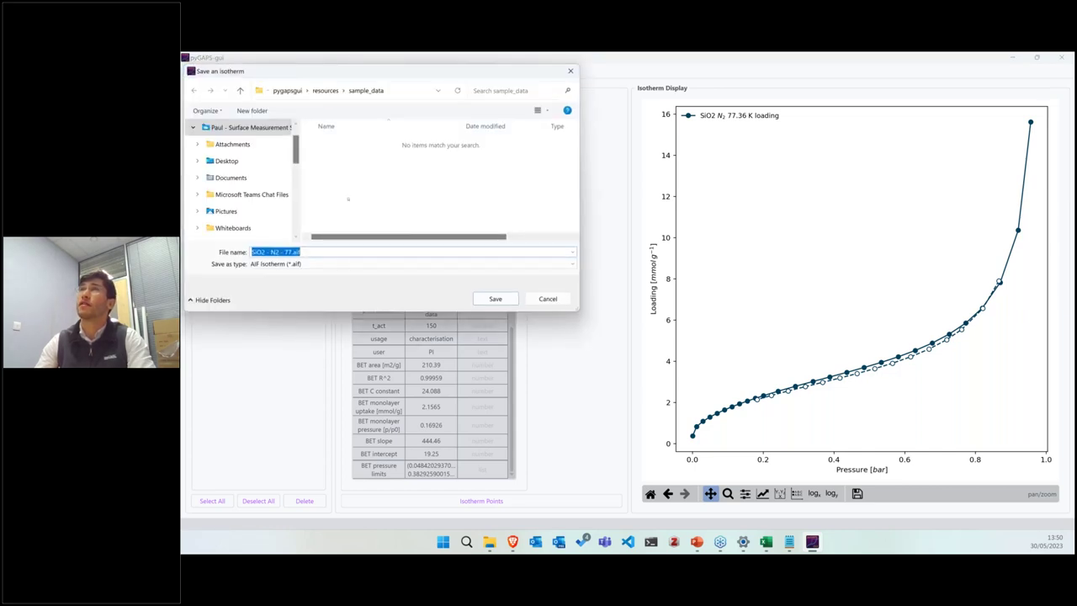
left_click(548, 298)
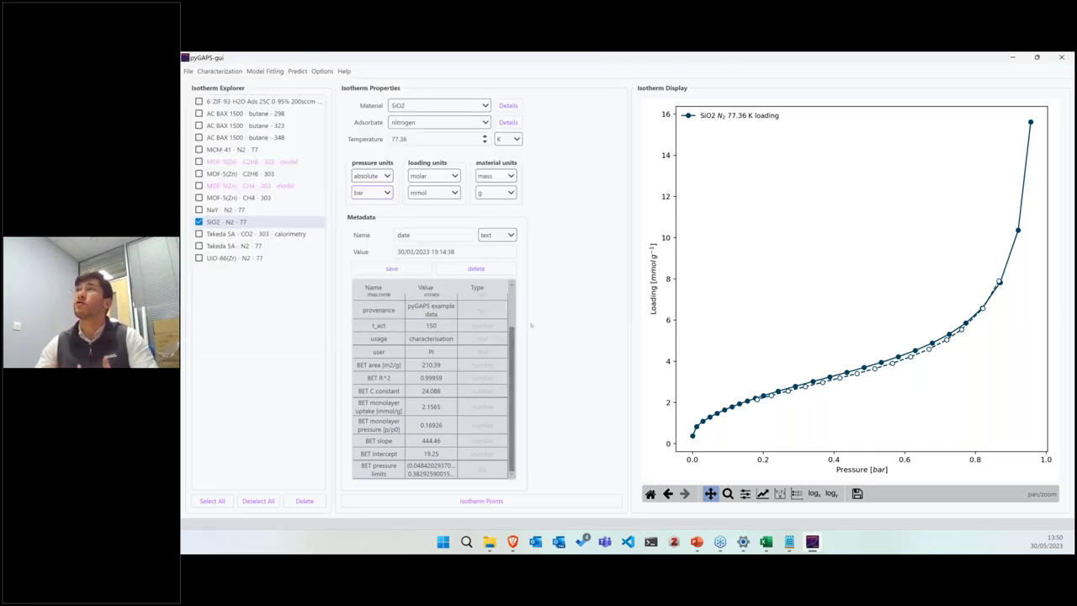
left_click(547, 502)
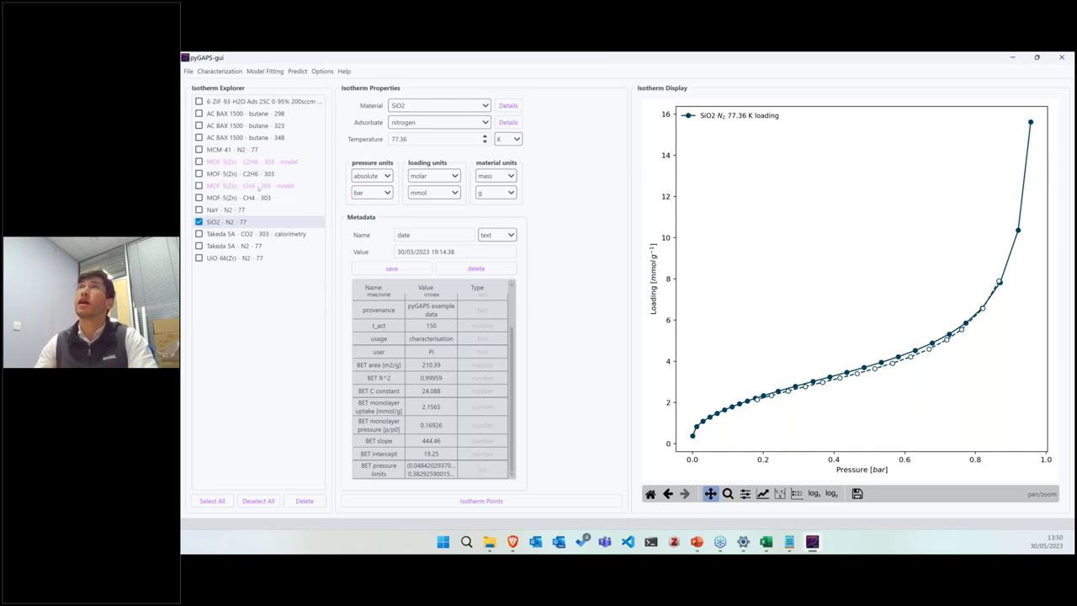
Fit a BET model to the SiO2 nitrogen adsorption branch, adjust parameter C to 42, and save the model isotherm
left_click(264, 71)
left_click(284, 88)
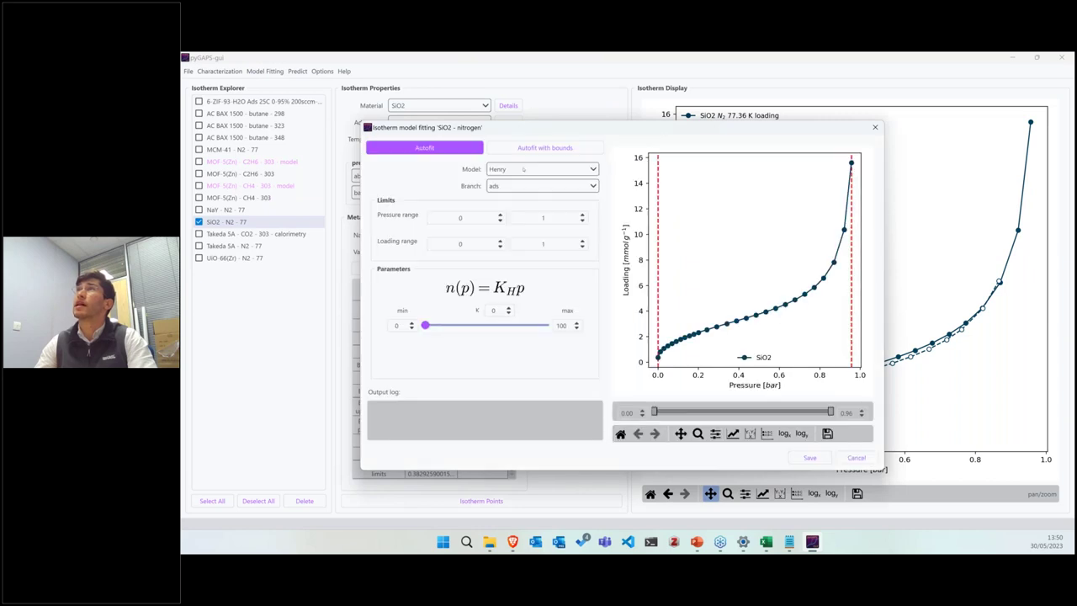
left_click(539, 169)
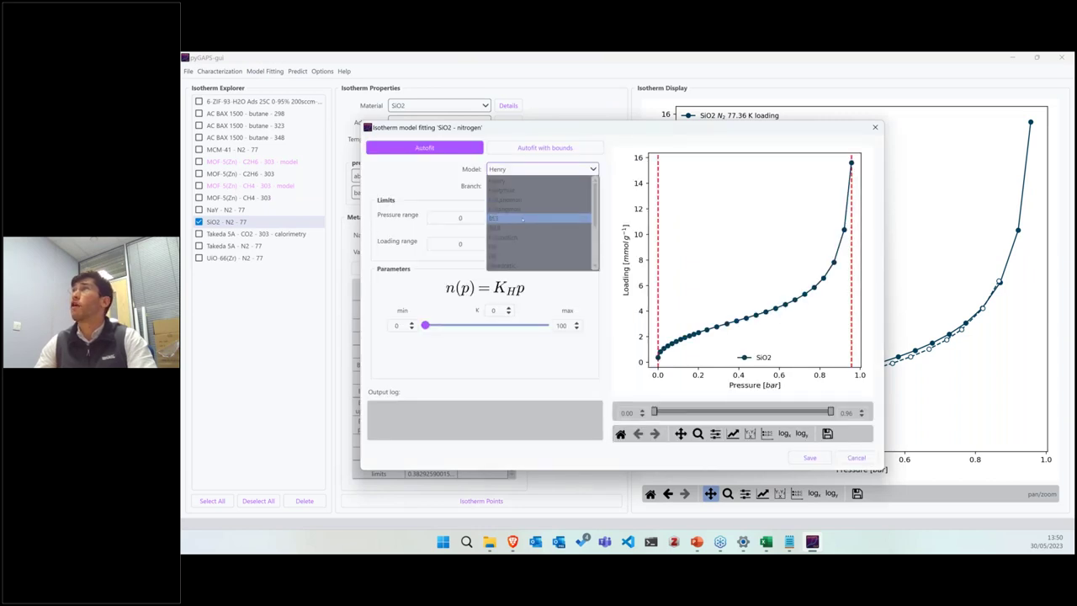
left_click(642, 276)
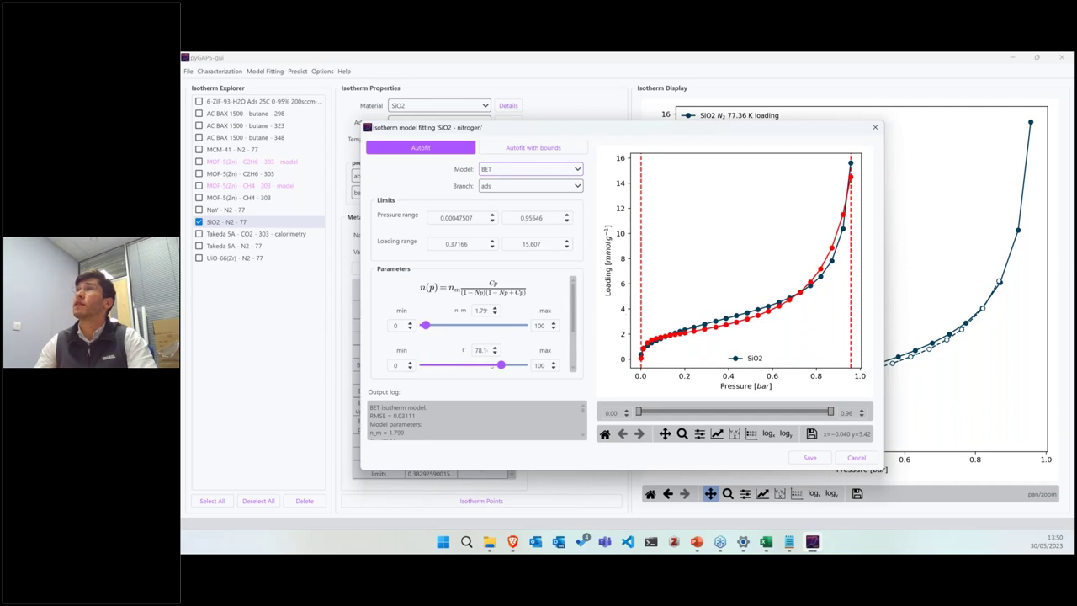
scroll(492, 367, "up", 3)
left_click_drag(510, 365, 465, 364)
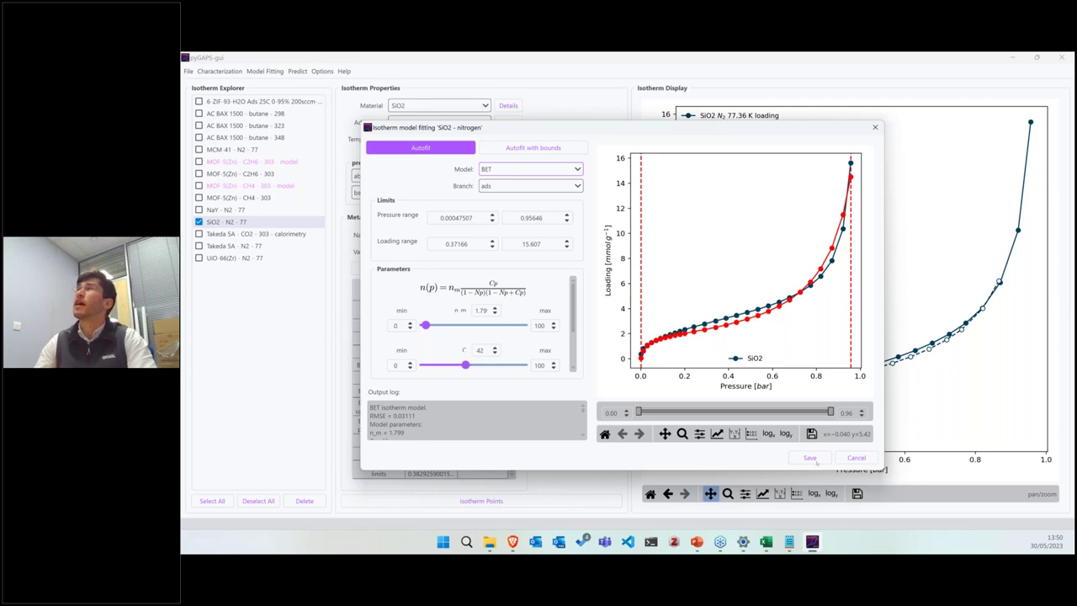
left_click(812, 459)
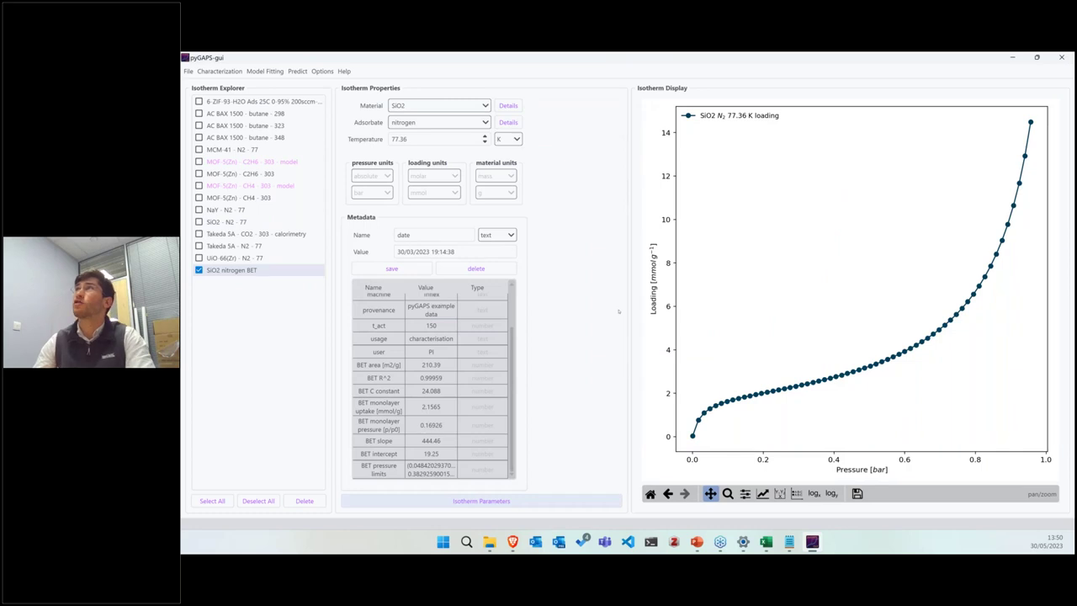
Review the SiO2 nitrogen BET model's parameters and its option to be saved as an AIF file, cancelling both
left_click(589, 500)
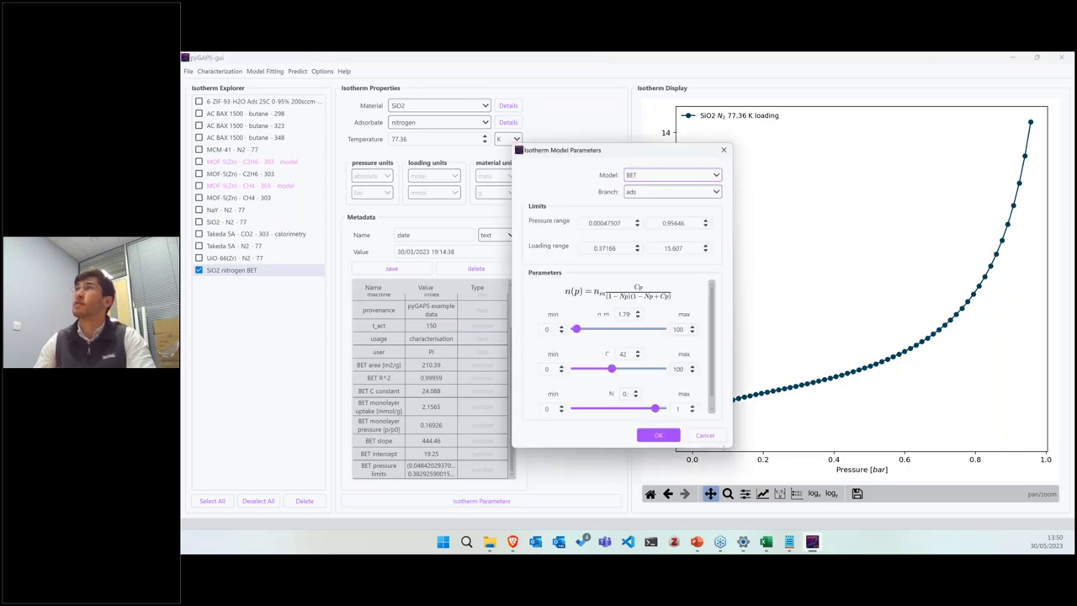
left_click(720, 436)
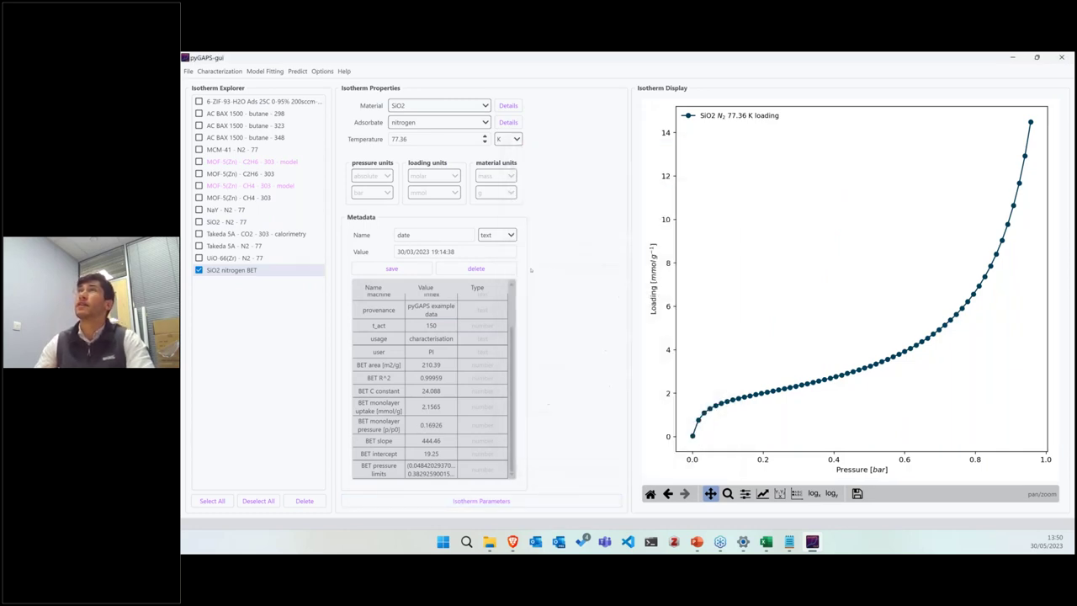
left_click(188, 71)
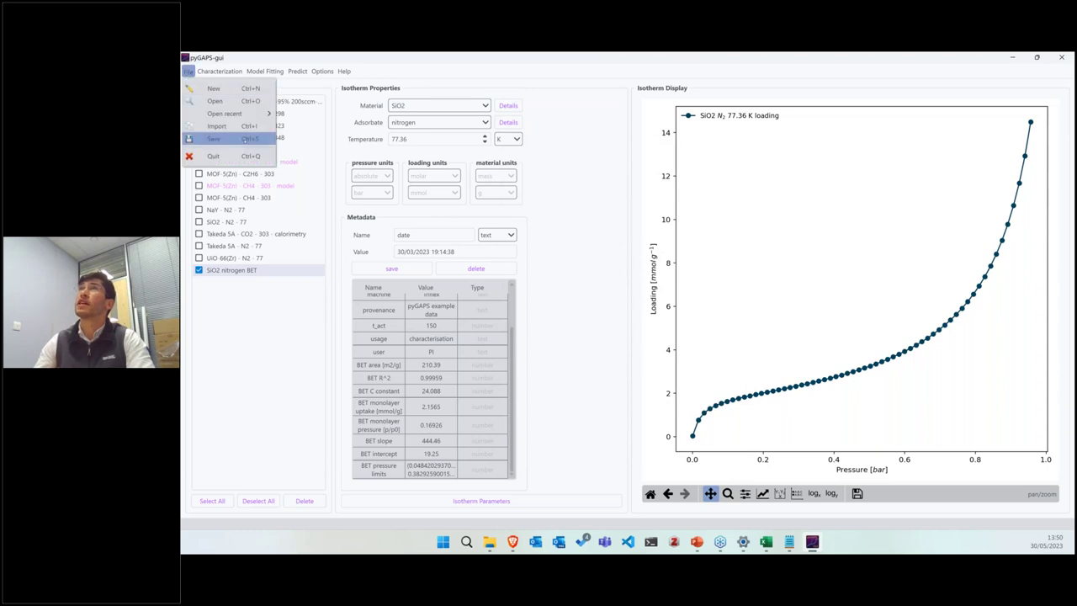
left_click(246, 139)
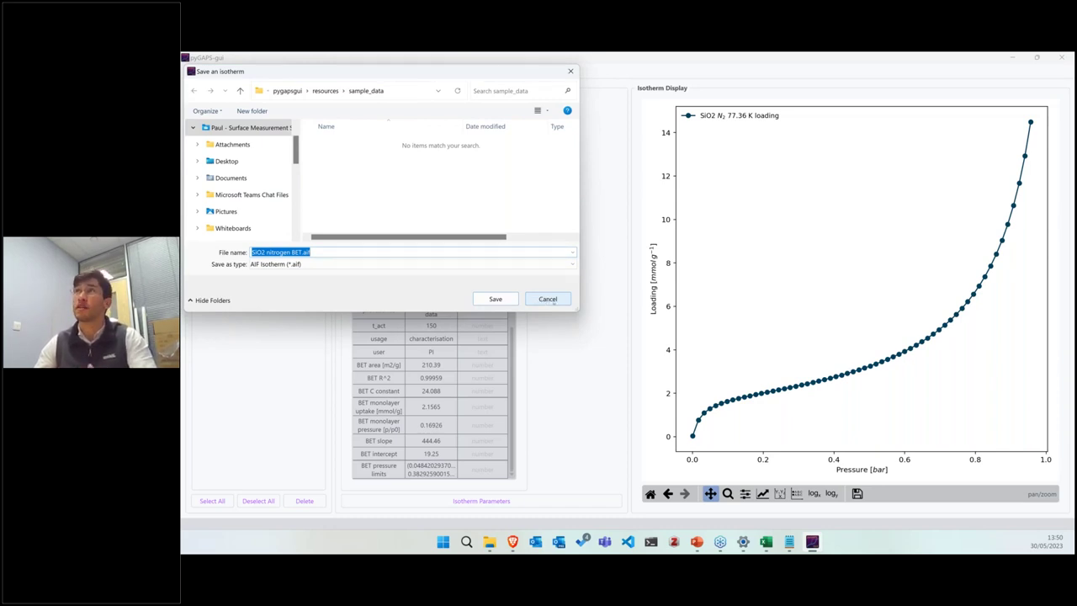
left_click(552, 301)
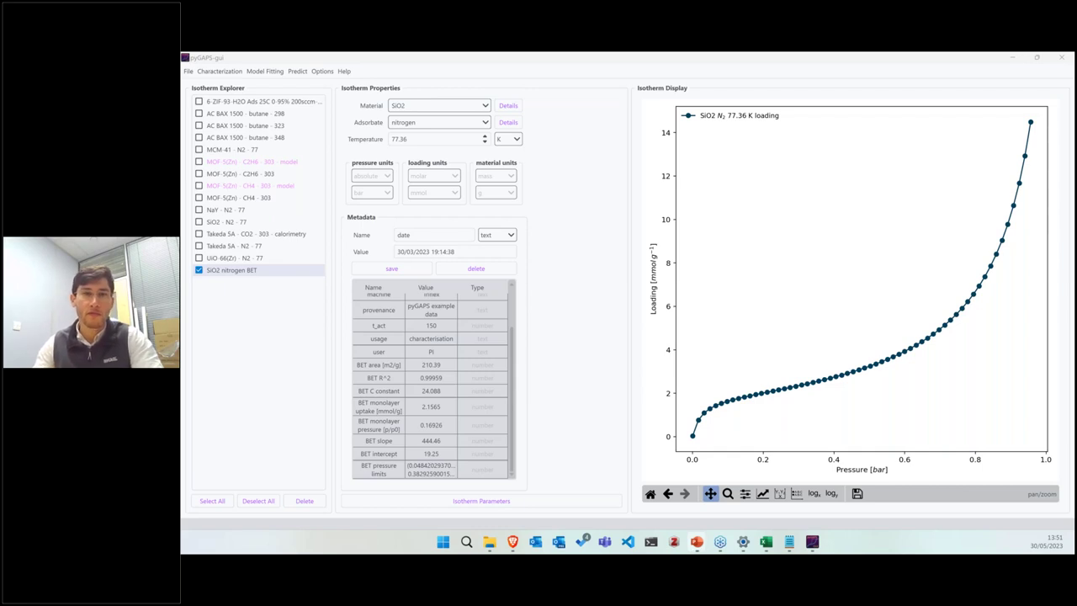
key("alt+Tab")
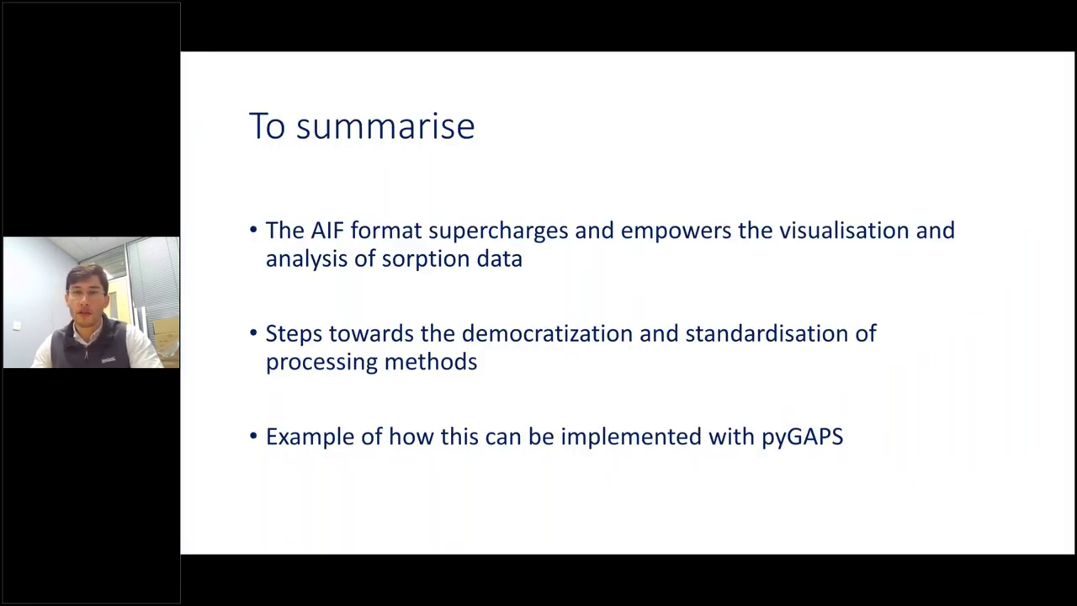
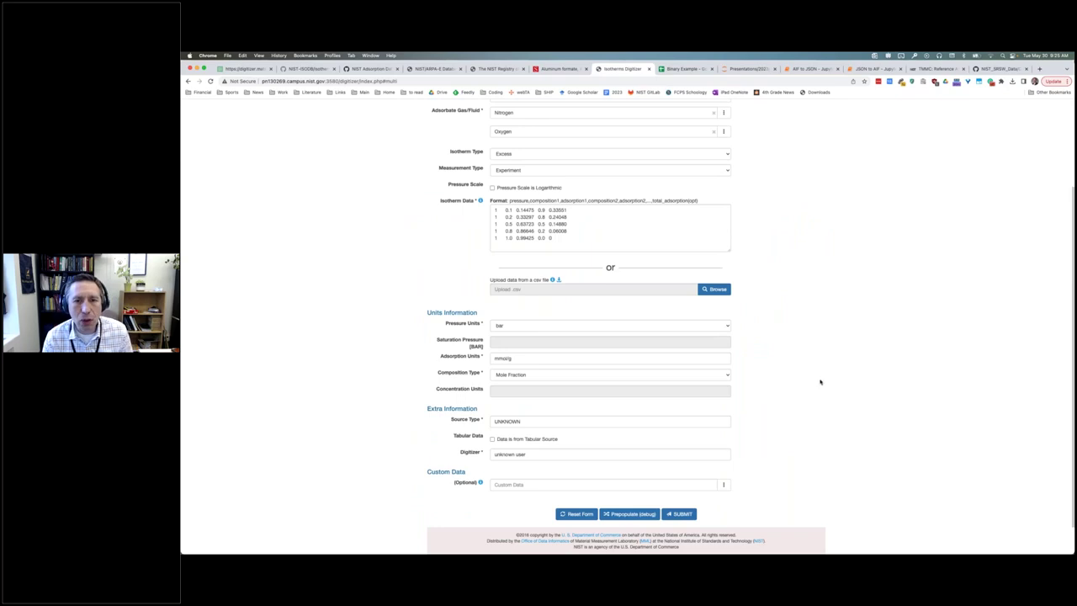
In the NIST Isotherms Digitizer, reset the multi-component isotherm form and prepopulate it with the debug example data
scroll(820, 380, "up", 5)
scroll(838, 366, "down", 5)
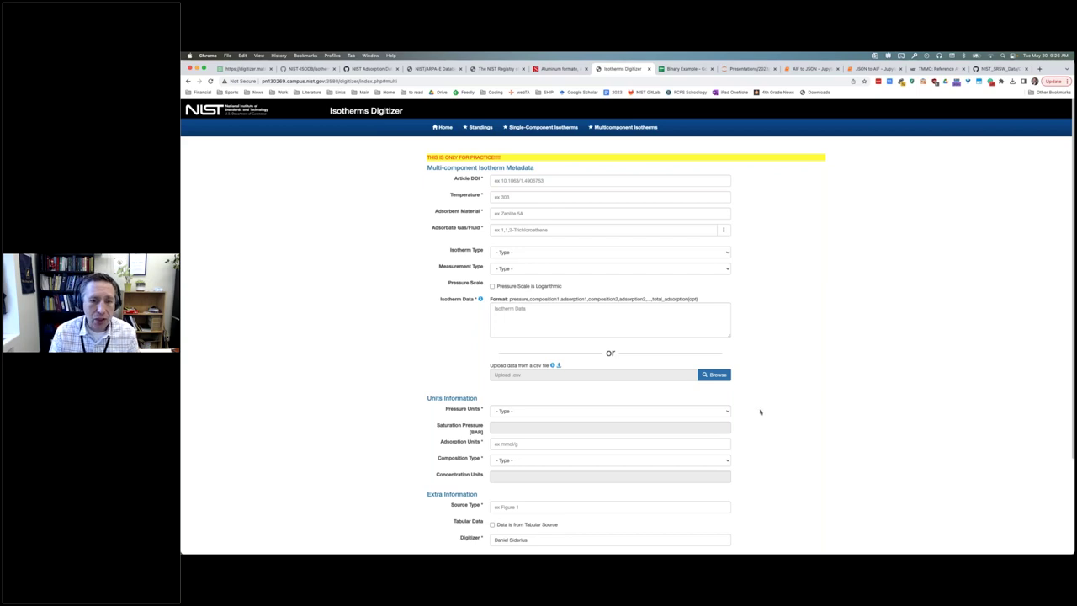
scroll(632, 478, "down", 3)
left_click(633, 478)
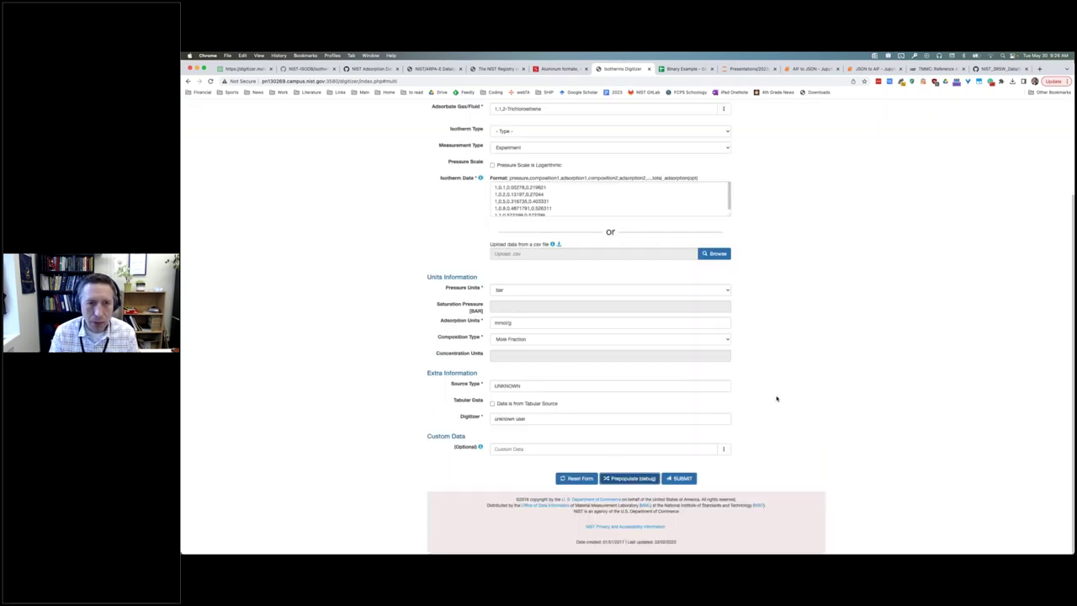
Set the adsorbent material to Mordenite/Na and clear the prefilled adsorbate
scroll(777, 399, "up", 3)
left_click(537, 213)
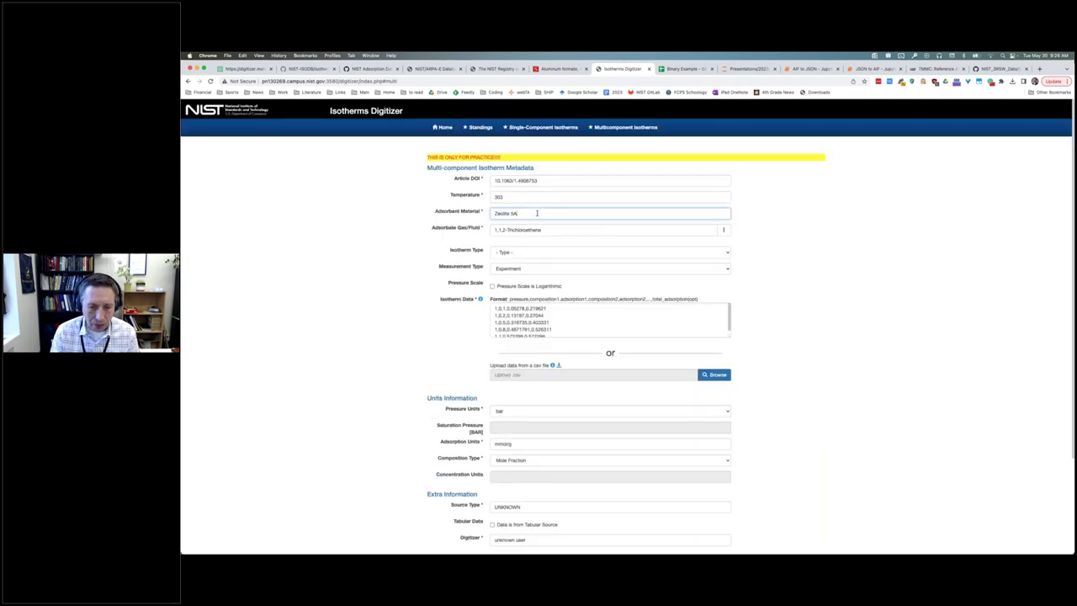
key("super+a")
type("Na-mordenite")
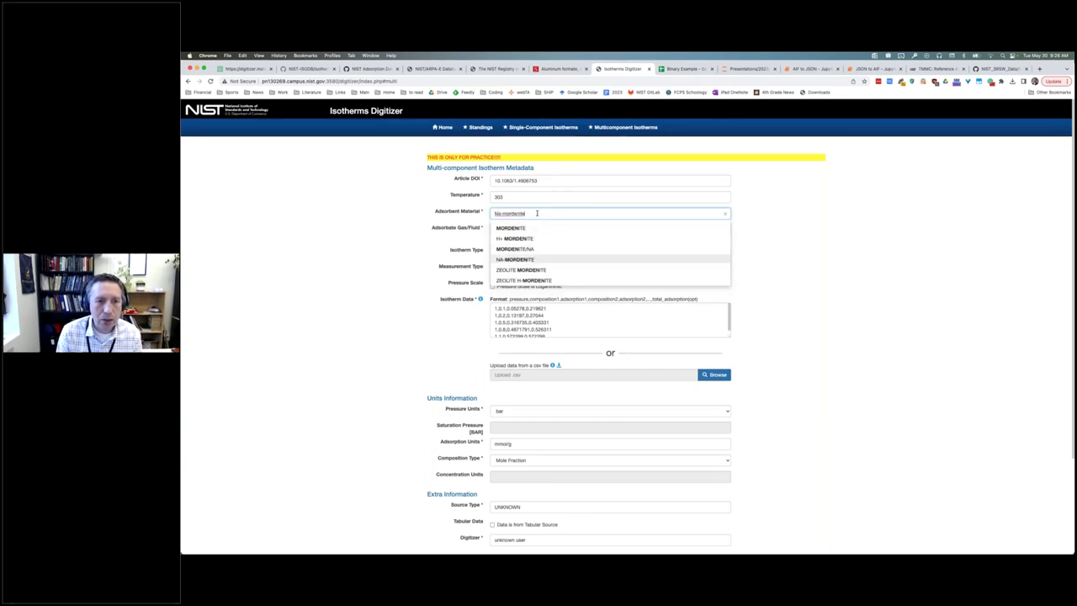
key("Up")
key("Return")
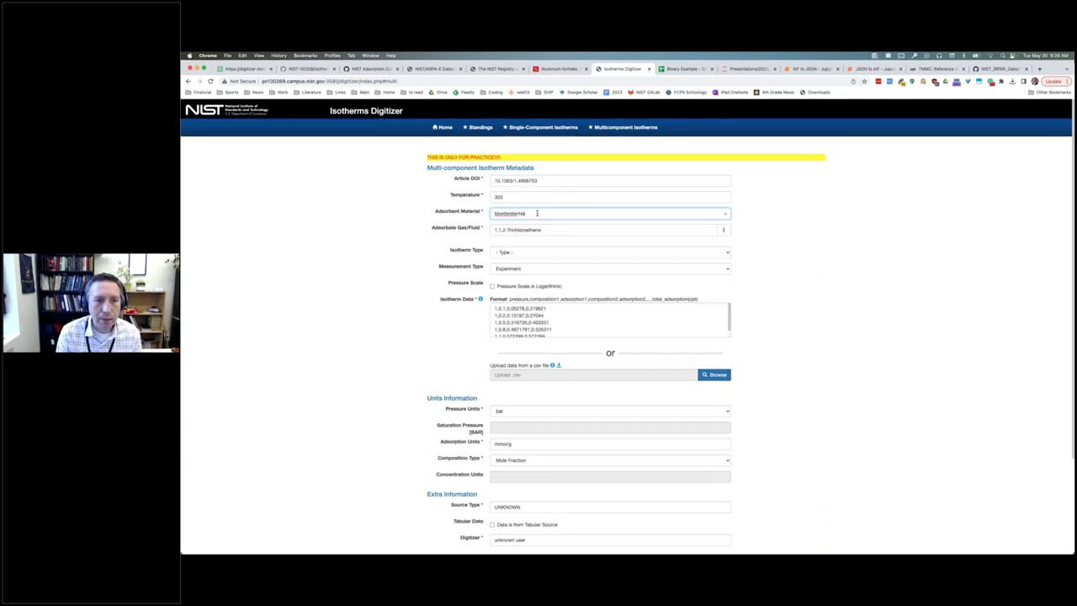
key("Tab")
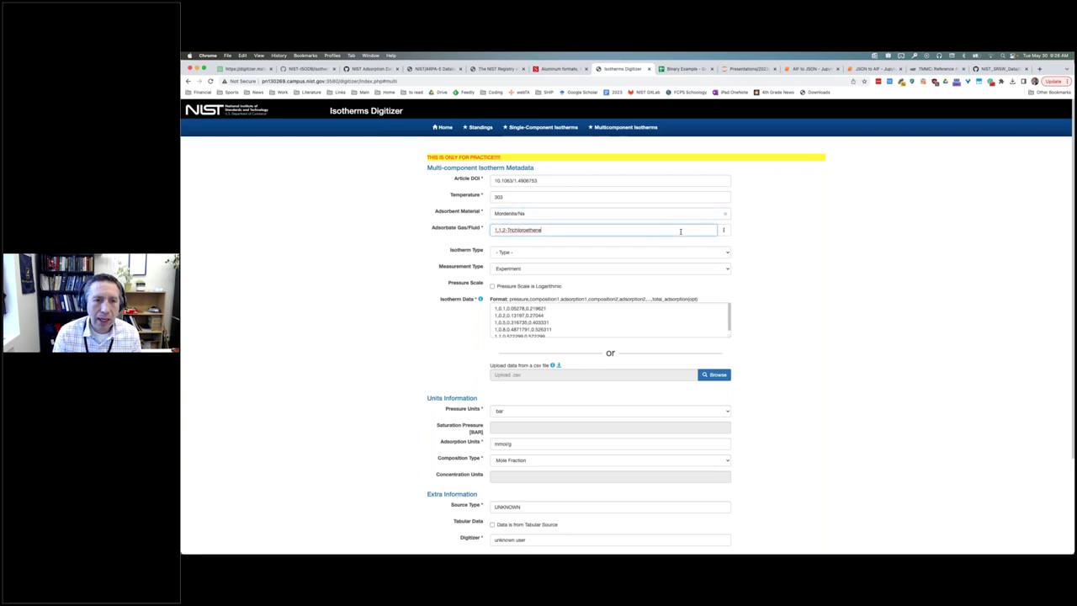
key("super+a")
key("BackSpace")
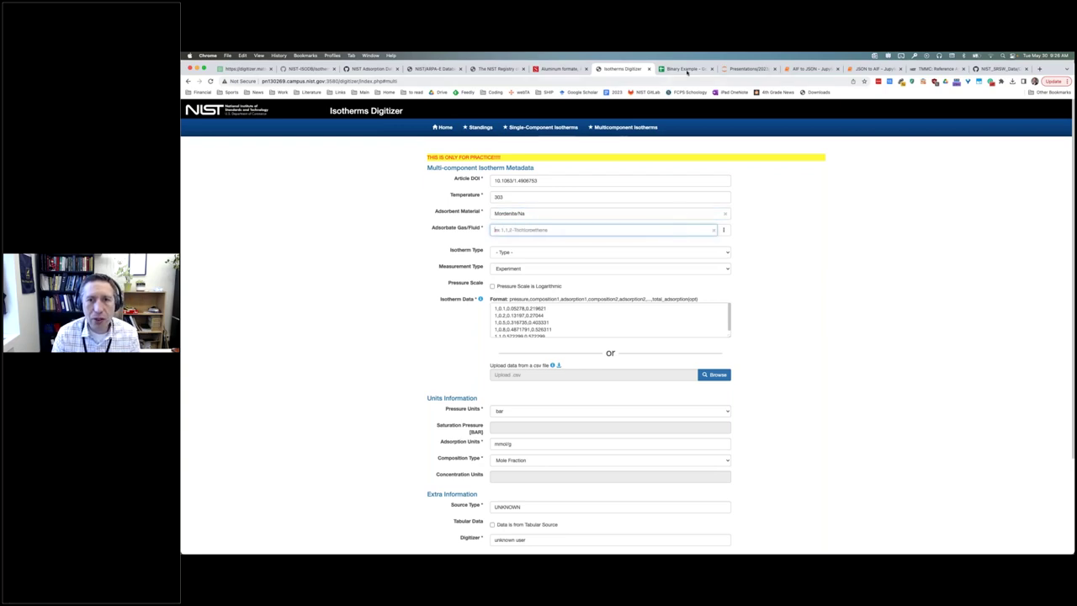
Look up the measurement temperature in the Binary Example spreadsheet and set the form's temperature to 273
key("ctrl+Tab")
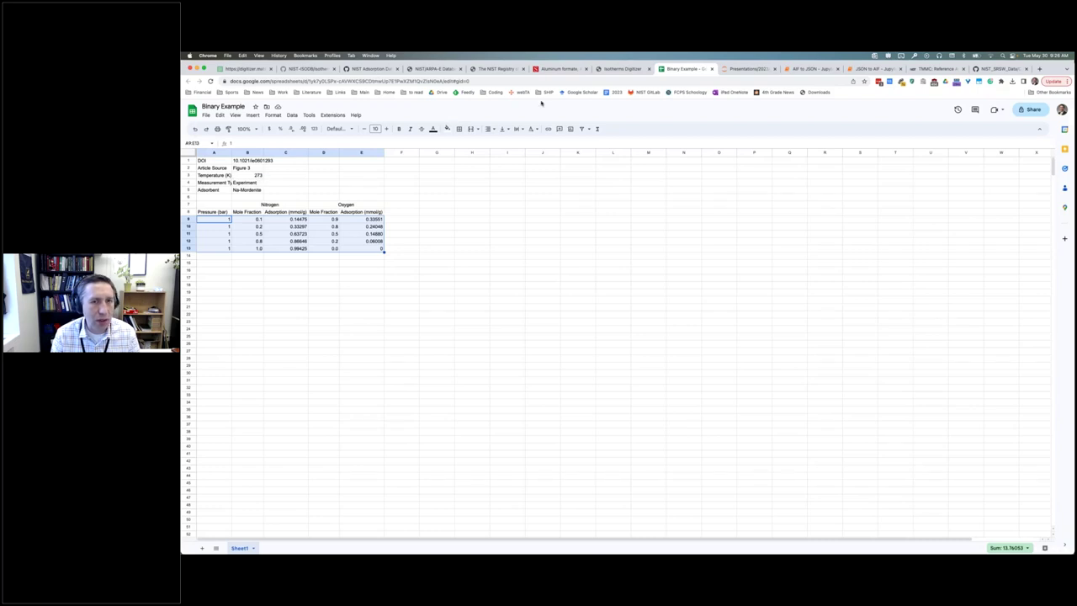
left_click(610, 69)
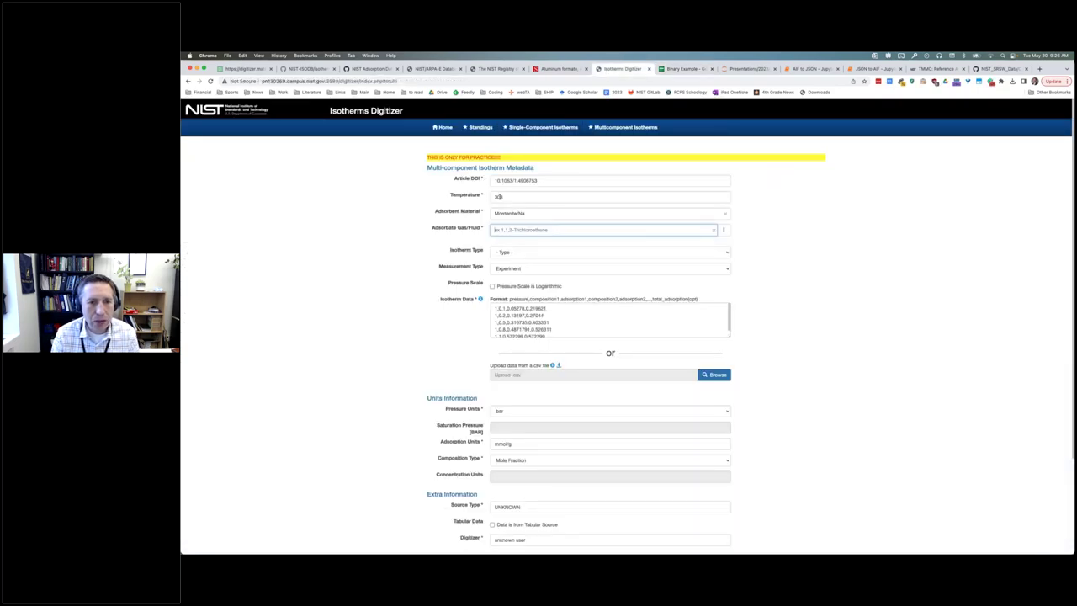
double_click(487, 196)
type("297")
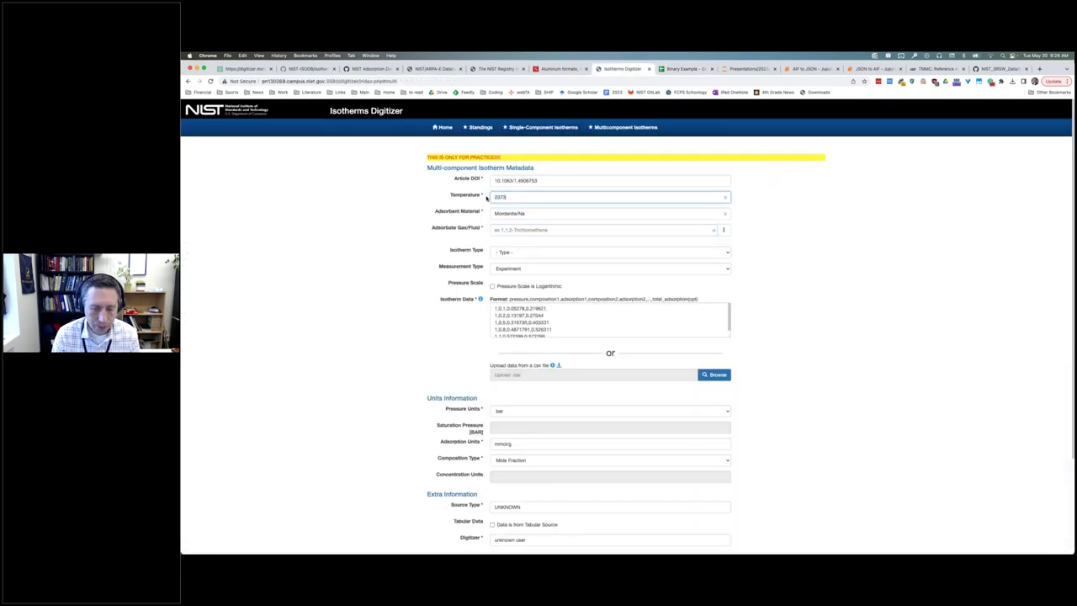
type(".15")
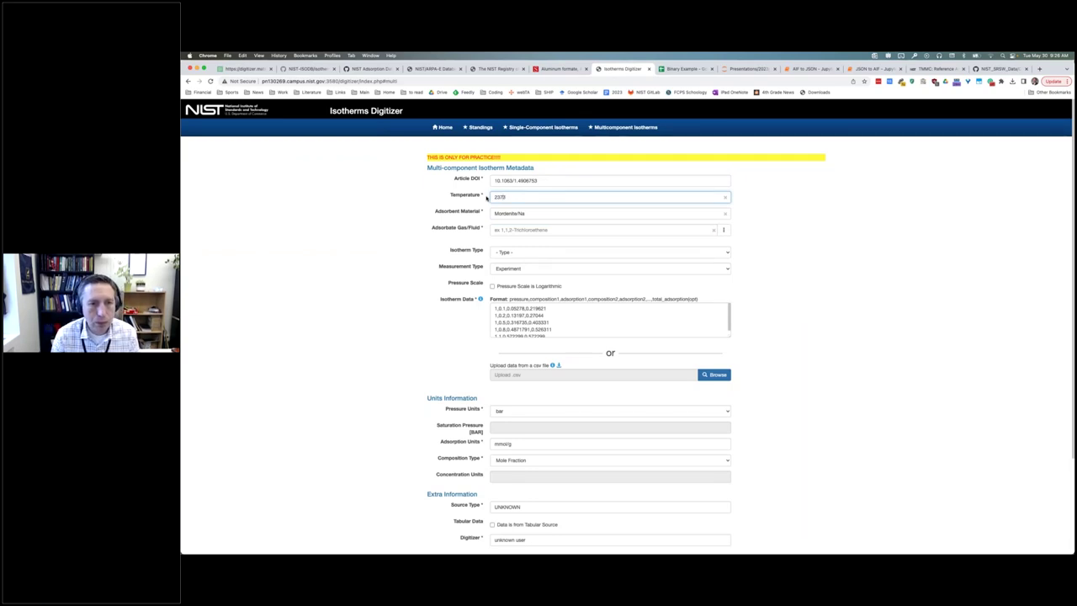
Enter Nitrogen and Oxygen as the two adsorbates and set the isotherm type to Excess
left_click(605, 230)
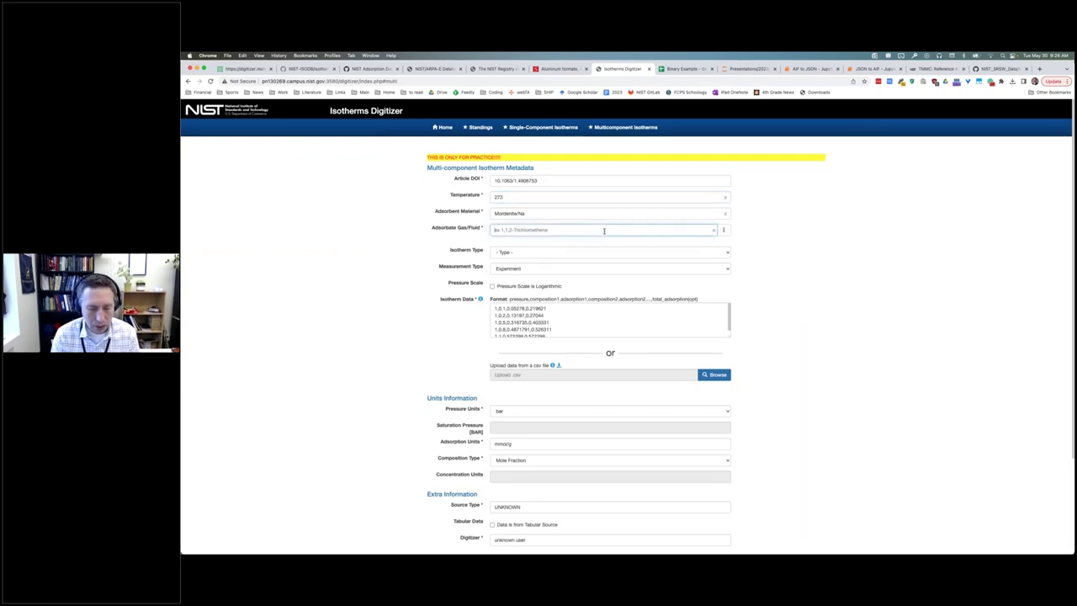
type("nitrogen")
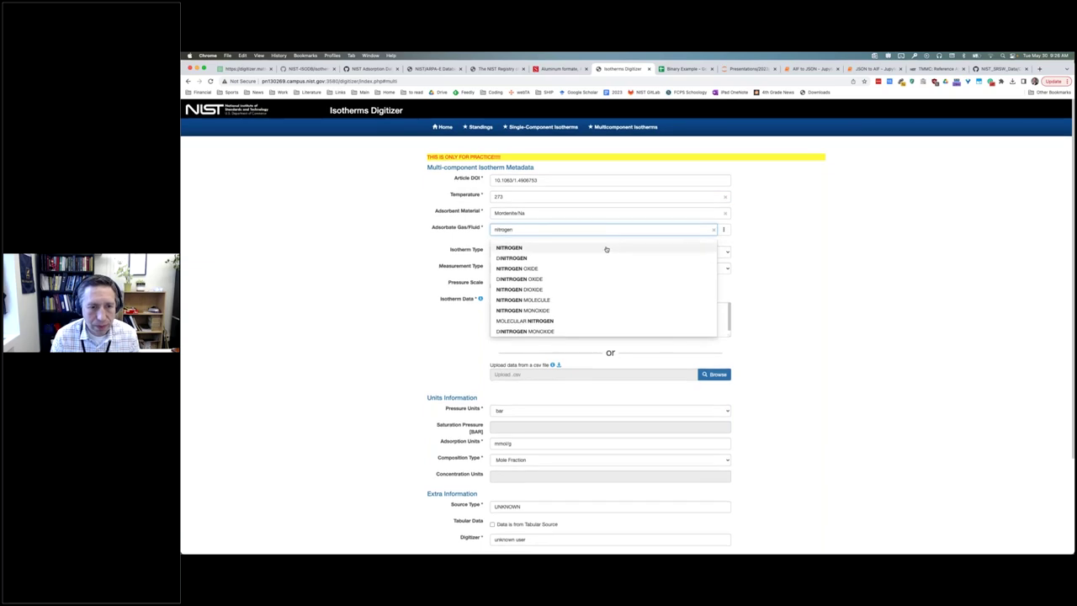
left_click(606, 247)
left_click(724, 231)
left_click(712, 246)
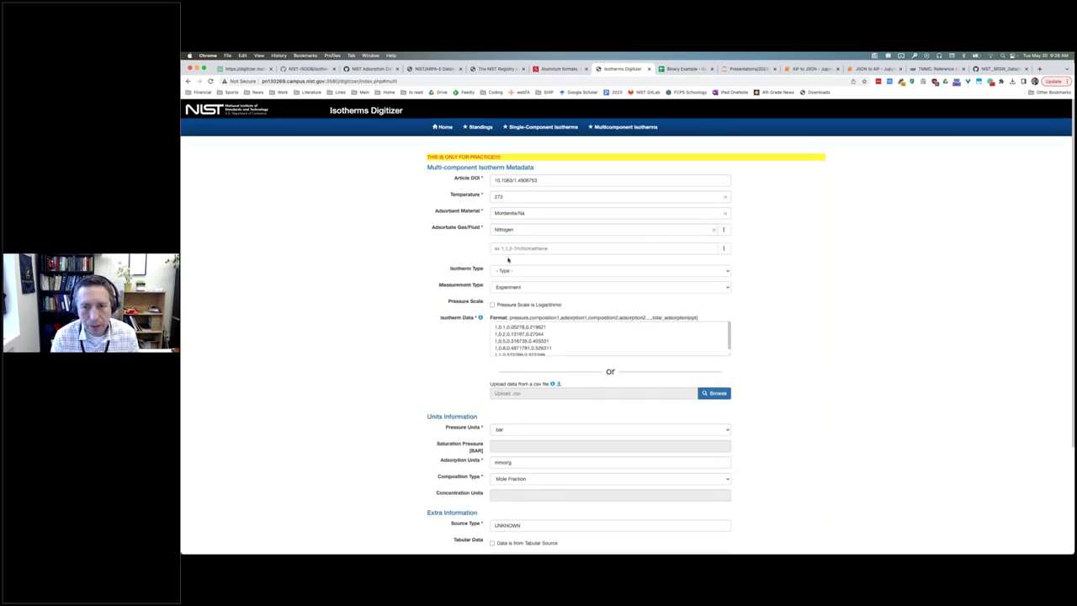
left_click(513, 249)
type("oxygen")
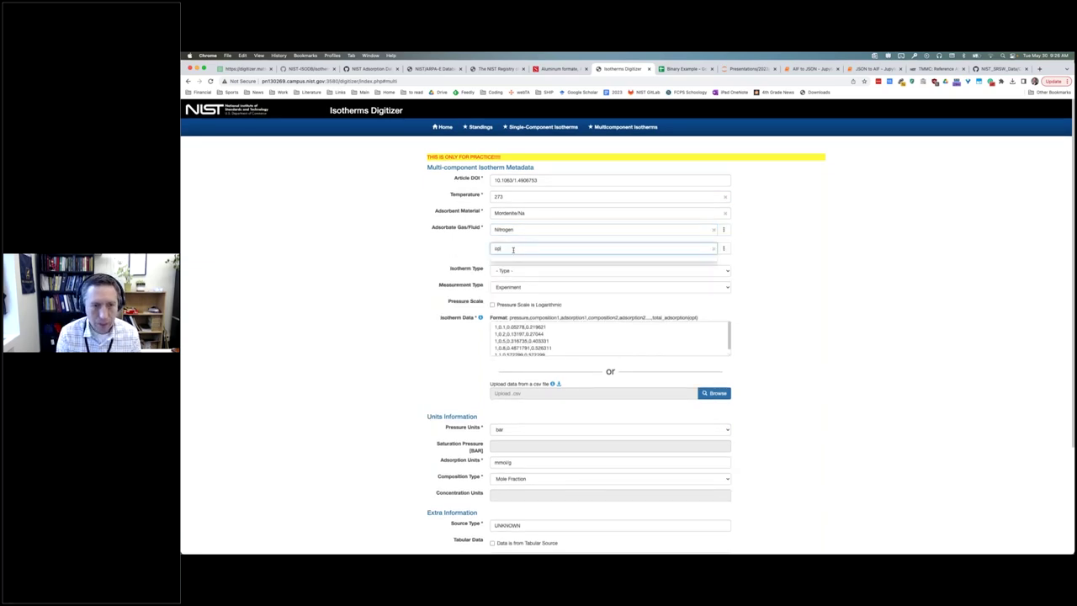
key("Escape")
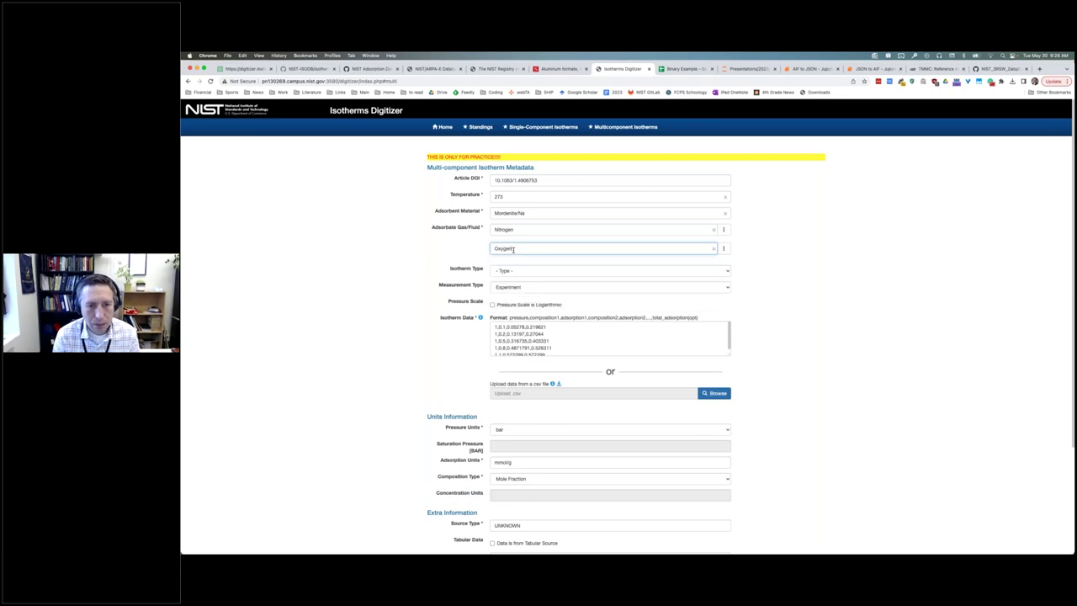
left_click(516, 270)
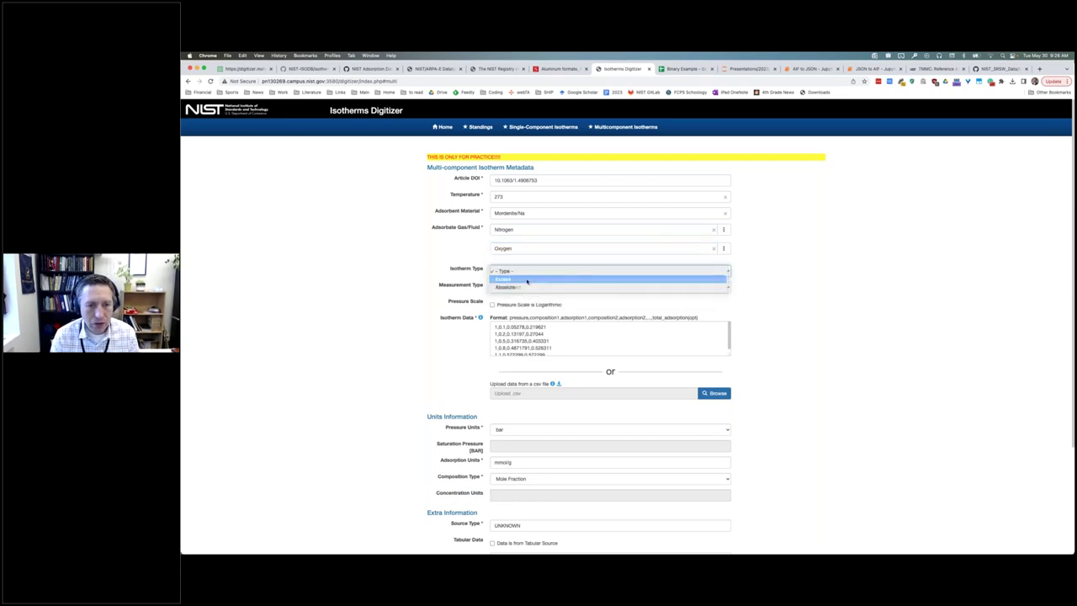
left_click(529, 281)
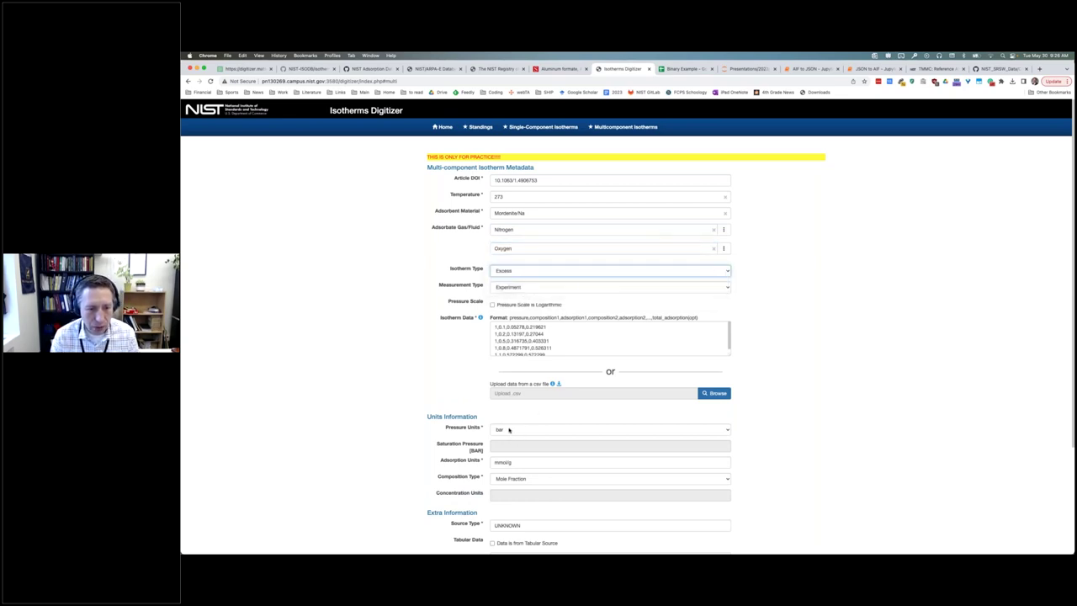
Replace the form's isotherm data with the pressure, mole fraction and adsorption values from rows 9 to 13 of the Binary Example spreadsheet
left_click(552, 343)
key("super+a")
key("BackSpace")
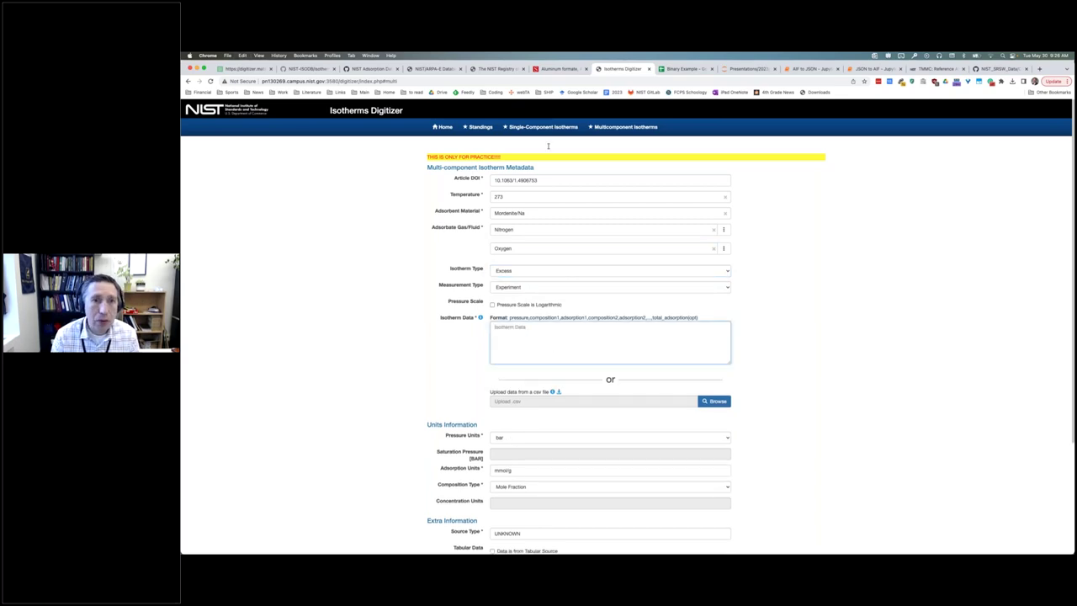
key("ctrl+Tab")
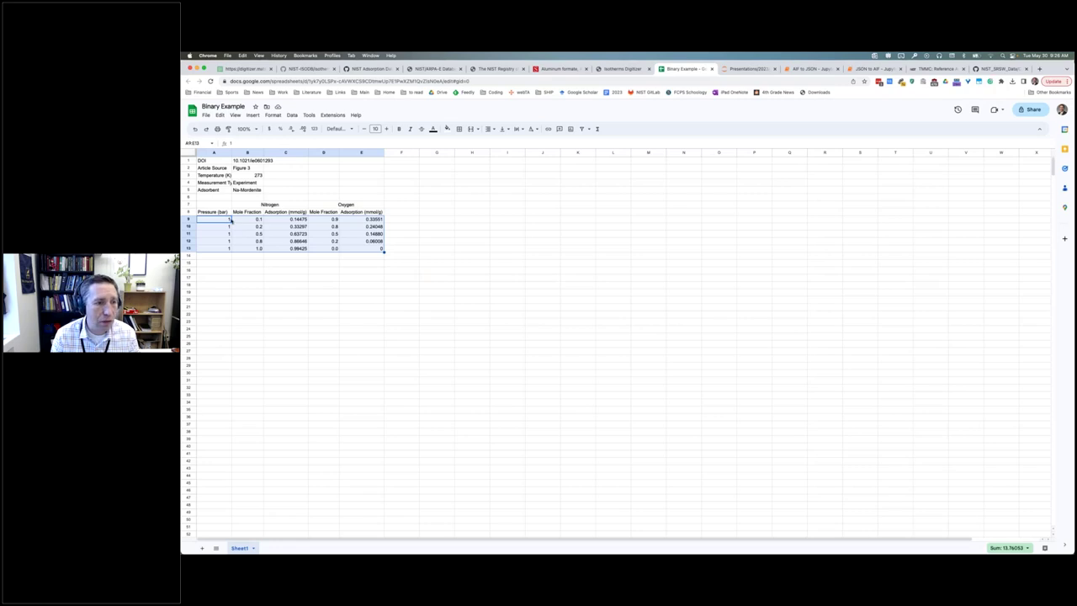
left_click_drag(231, 220, 382, 250)
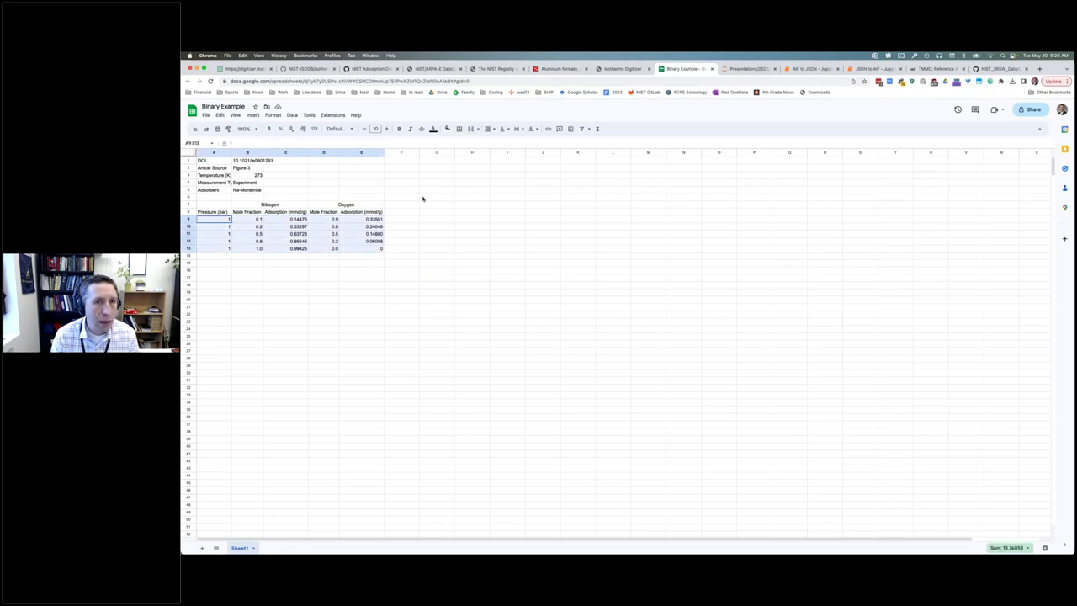
key("super+c")
left_click(623, 68)
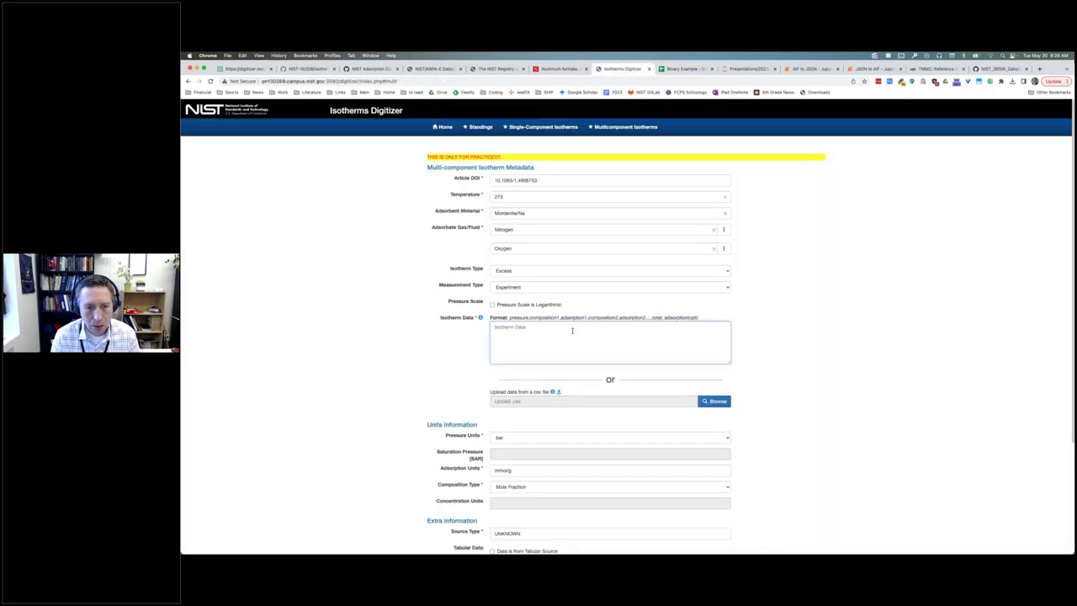
key("super+v")
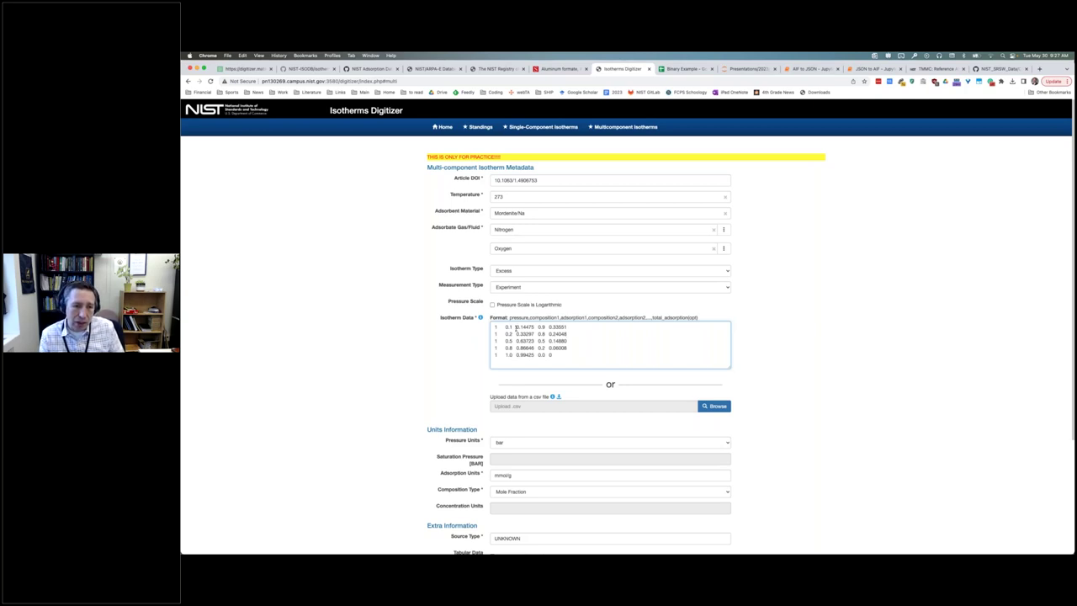
left_click_drag(495, 327, 566, 359)
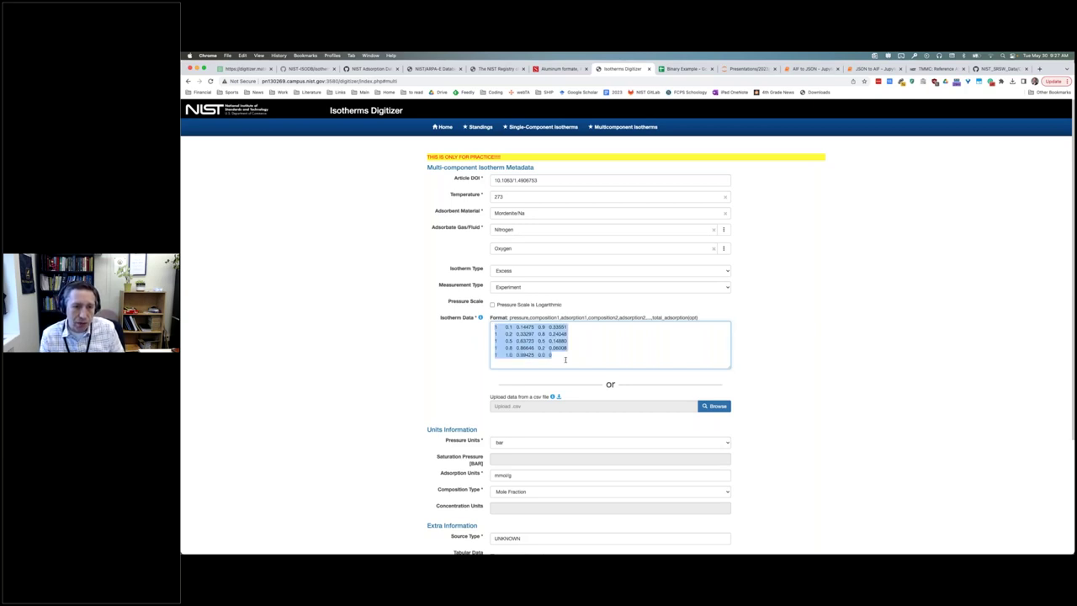
left_click(577, 359)
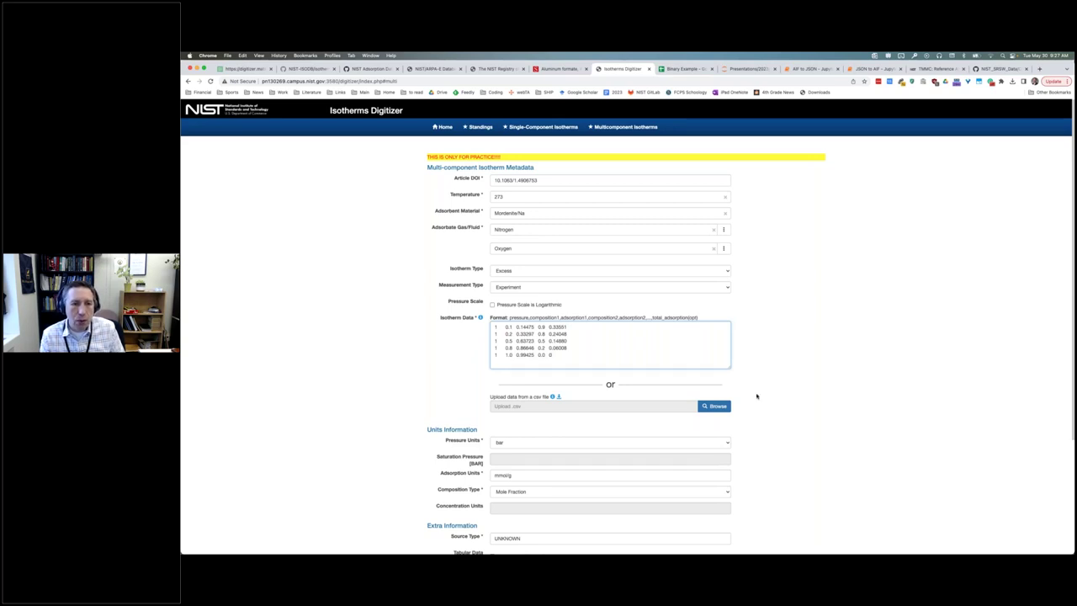
Submit the multi-component isotherm form and approve the plotted nitrogen and oxygen curves
scroll(757, 395, "down", 3)
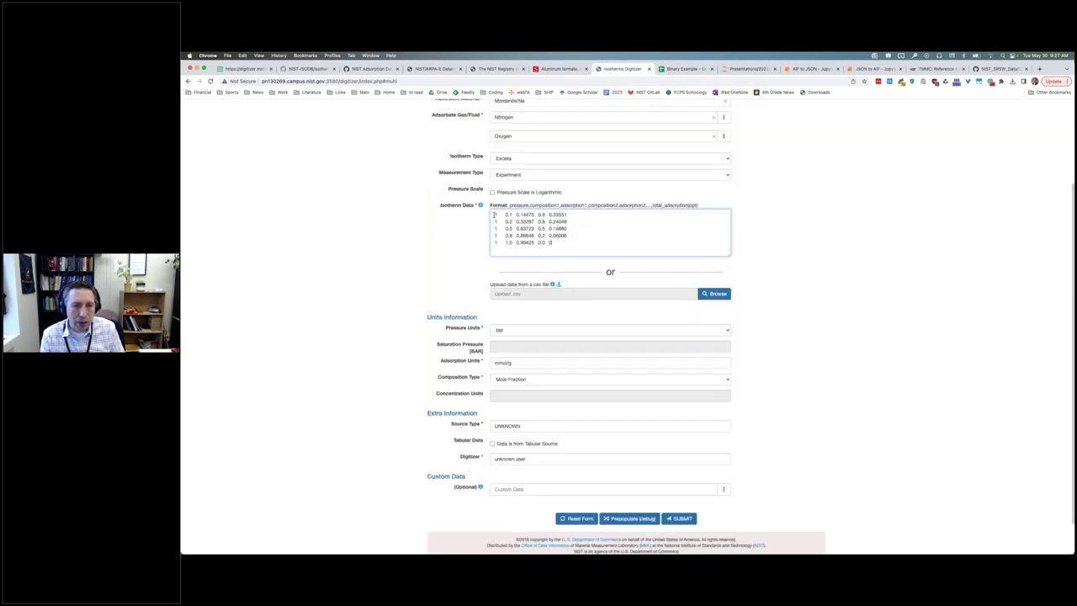
scroll(437, 269, "up", 2)
scroll(482, 296, "down", 2)
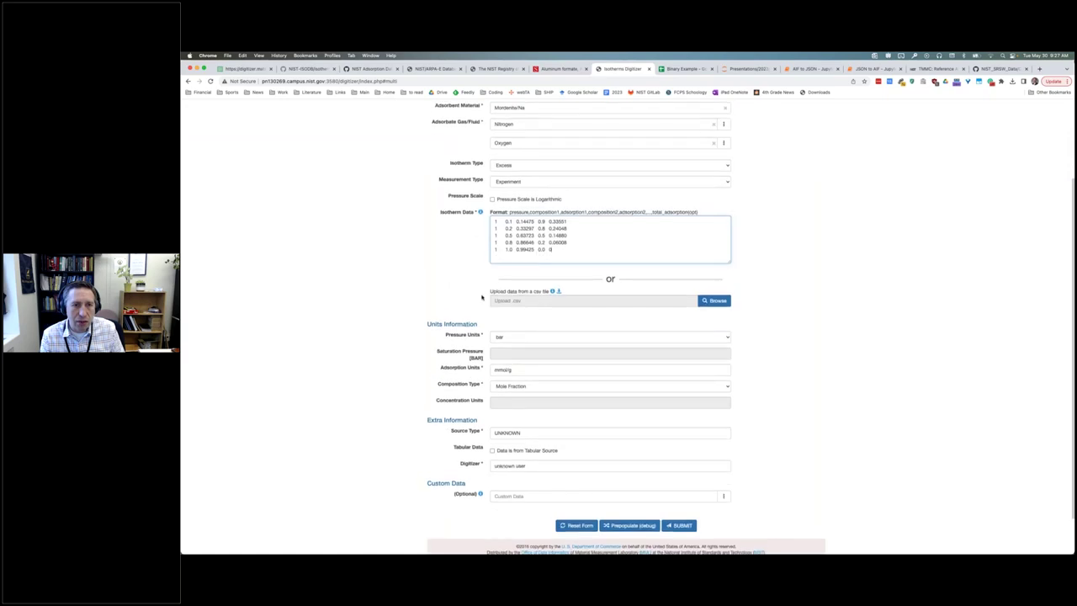
left_click(689, 525)
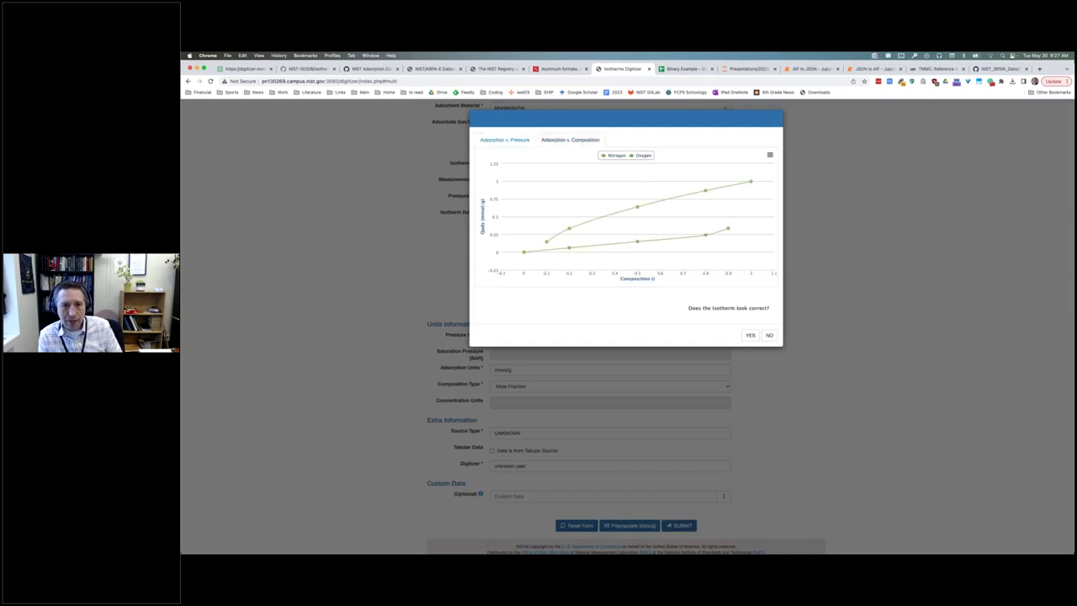
left_click(749, 336)
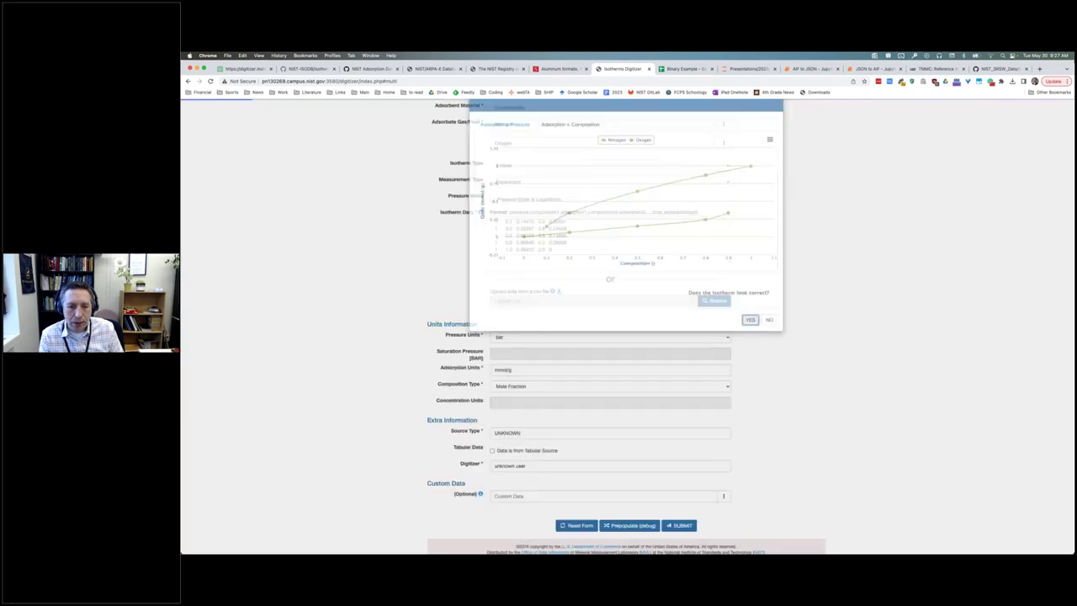
Examine the JSON results generated for the isotherm, close them and look over the completed form
left_click(623, 544)
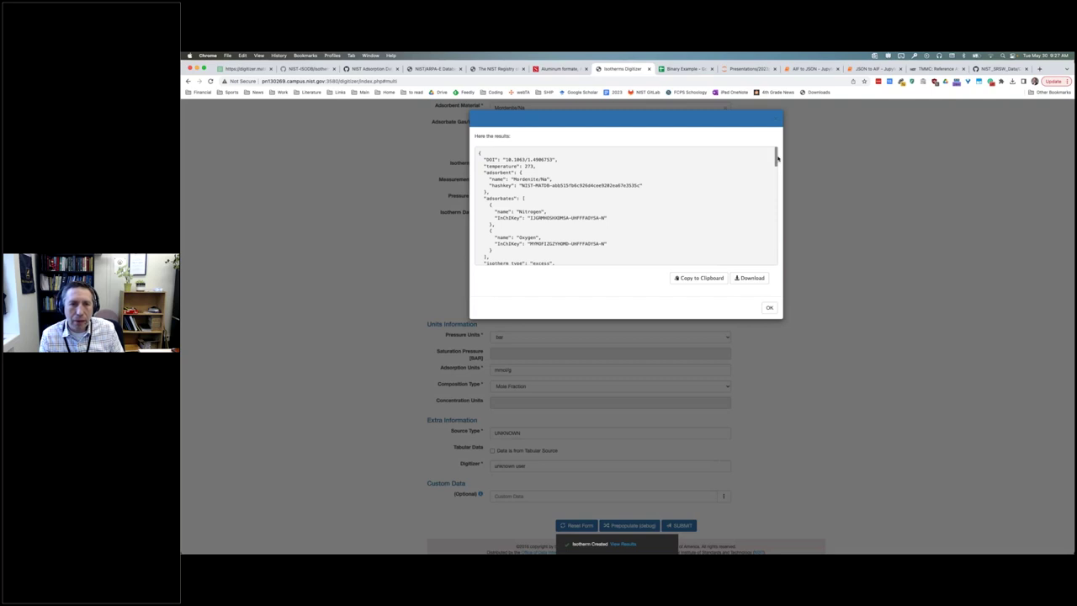
mouse_move(778, 157)
left_mouse_down()
mouse_move(781, 258)
mouse_move(779, 156)
left_mouse_up()
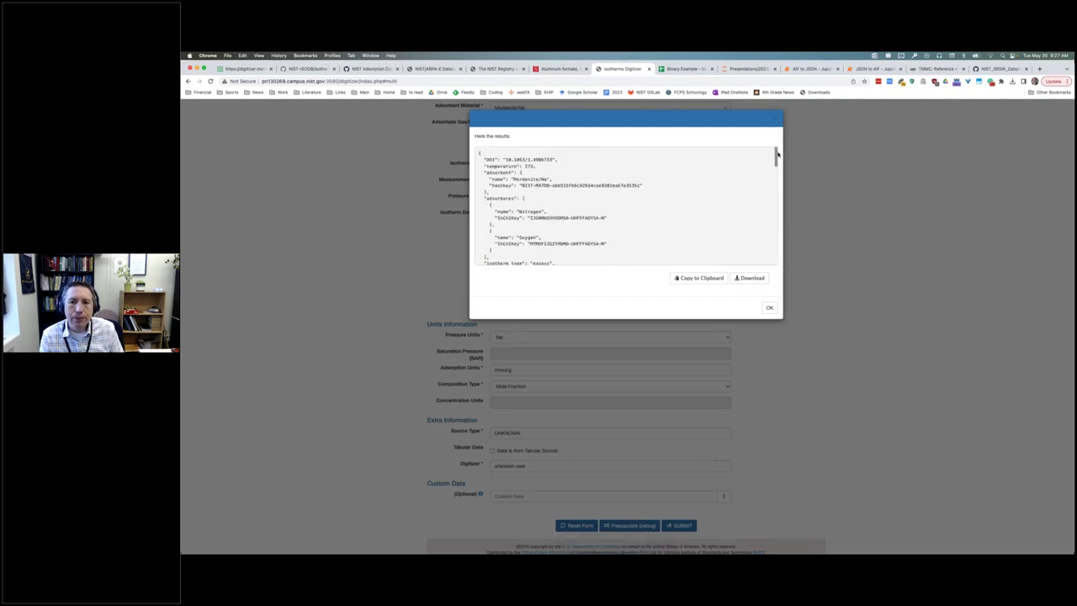
left_click(768, 308)
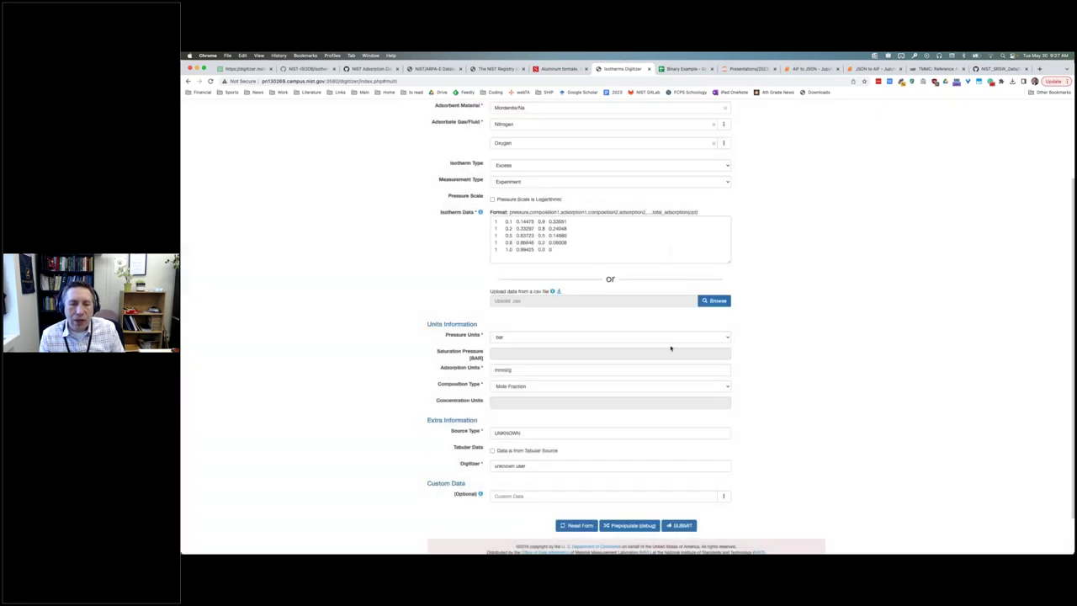
scroll(387, 329, "up", 3)
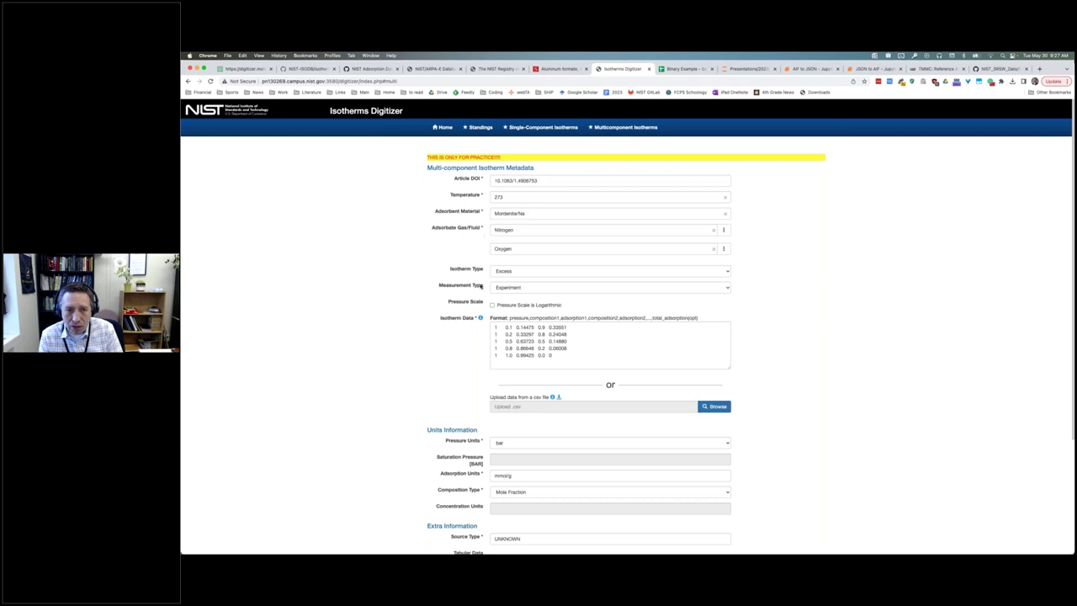
scroll(590, 379, "down", 5)
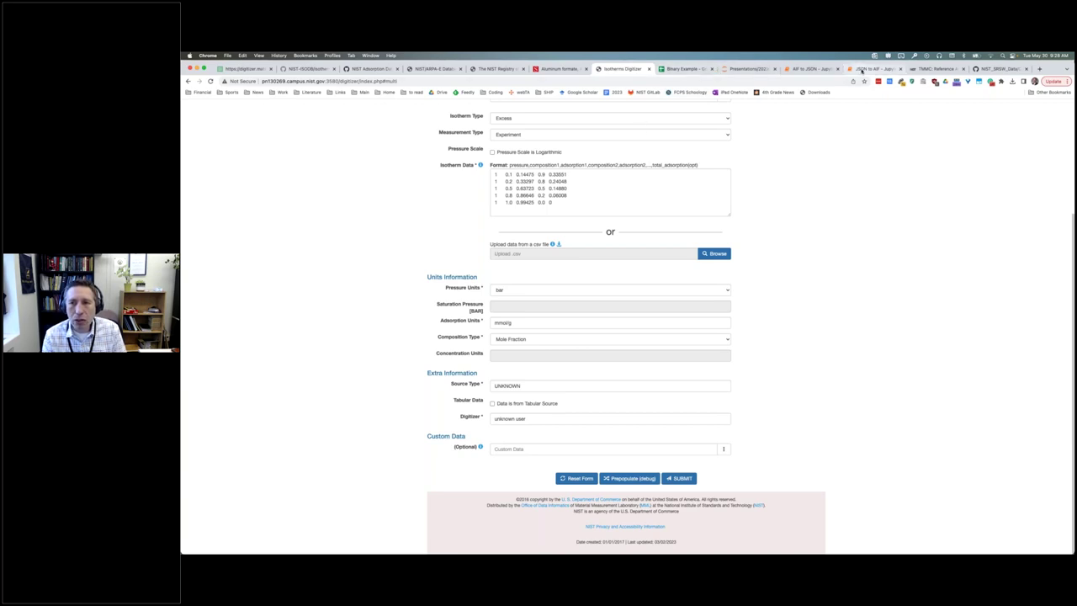
Open the adsorptioninformationformat repository on GitHub in a new browser tab and view the NISTjson.py file in its parsers folder
left_click(862, 69)
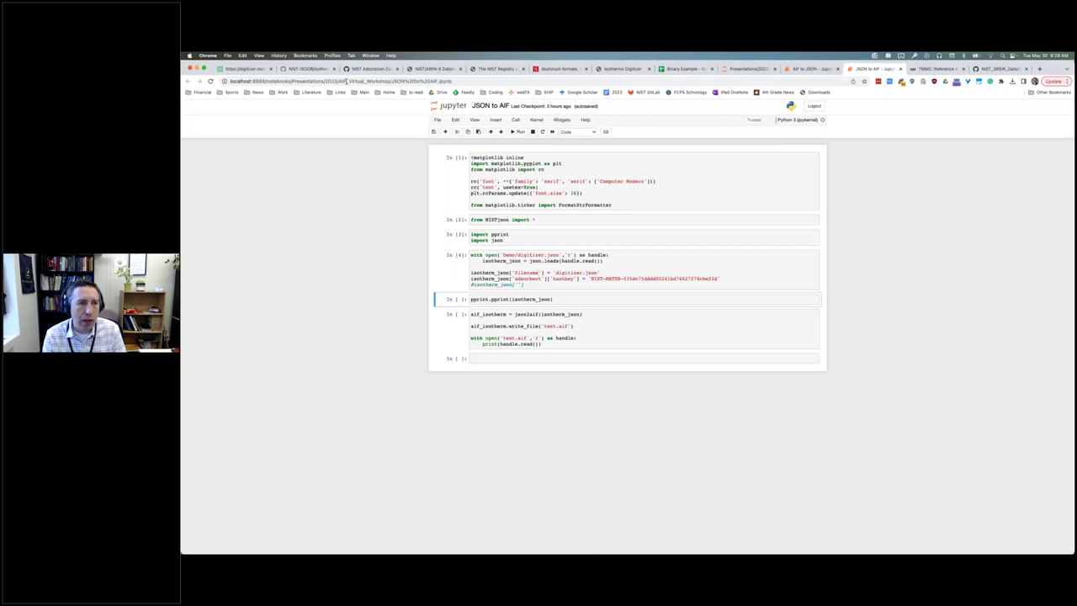
left_click(311, 70)
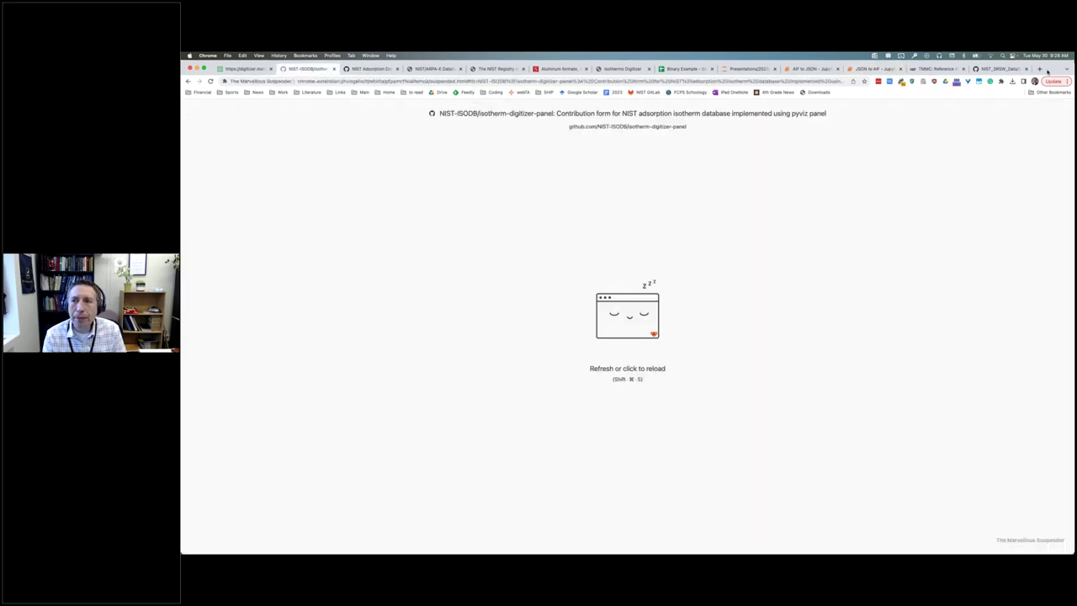
left_click(1040, 69)
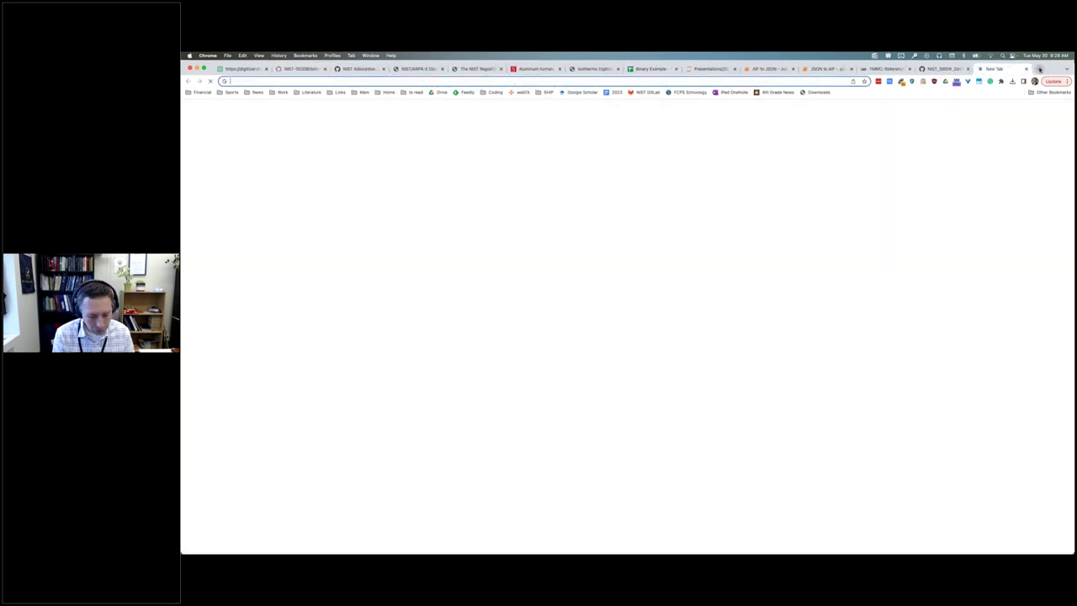
type("github.com/usnistgov/feasst")
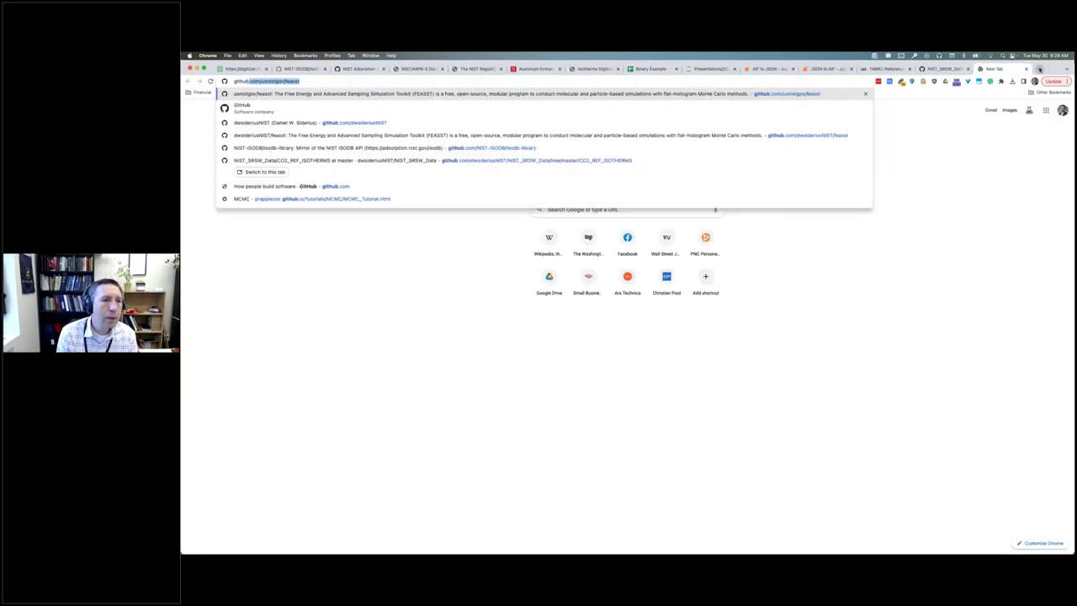
key("shift+Left")
key("shift+Left")
key("shift+Left")
key("shift+Left")
key("shift+Left")
key("shift+Left")
key("shift+Left")
key("shift+Left")
key("shift+Left")
key("shift+Left")
key("shift+Left")
key("shift+Left")
key("shift+Left")
key("shift+Left")
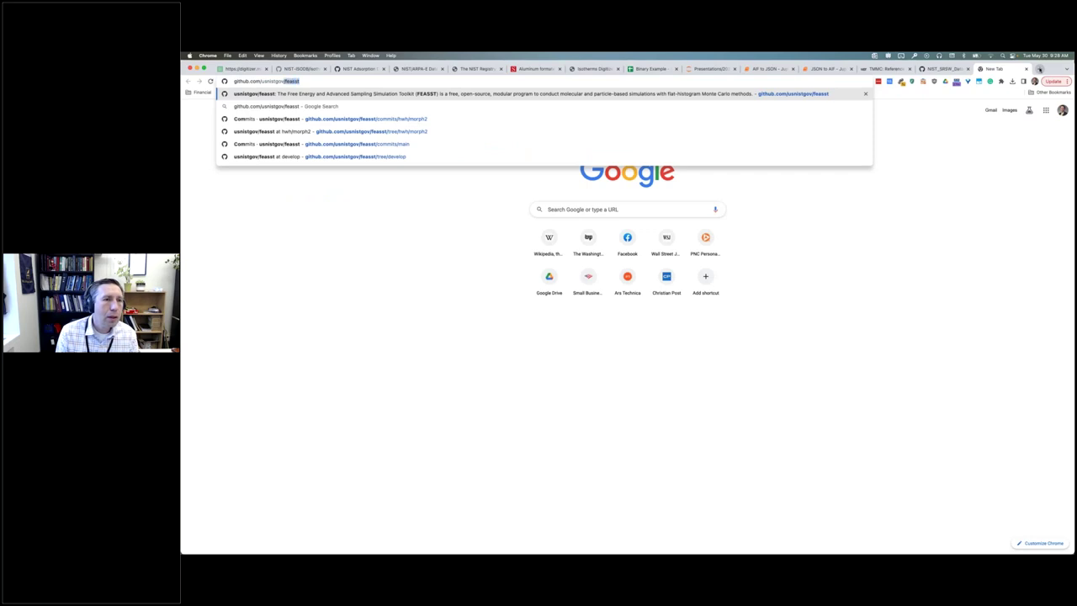
type("ads")
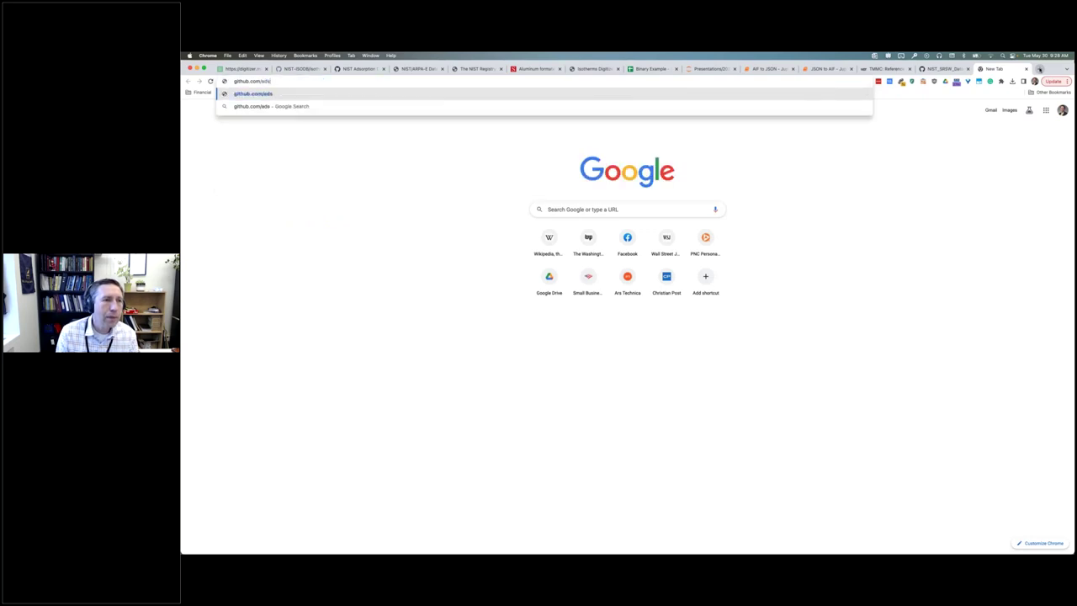
type("orptioninformationformat")
key("Return")
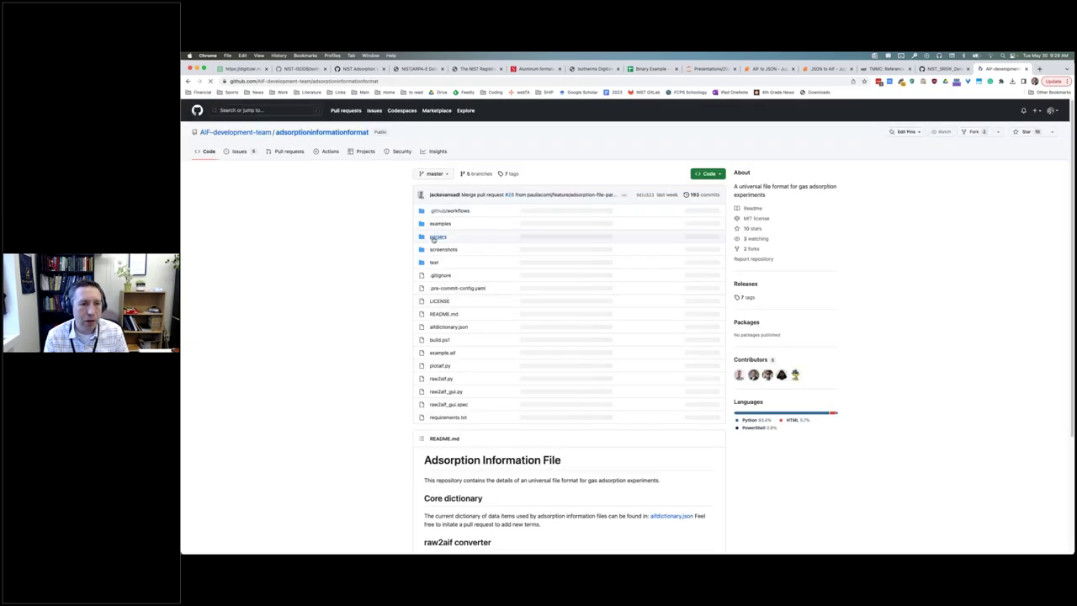
left_click(435, 238)
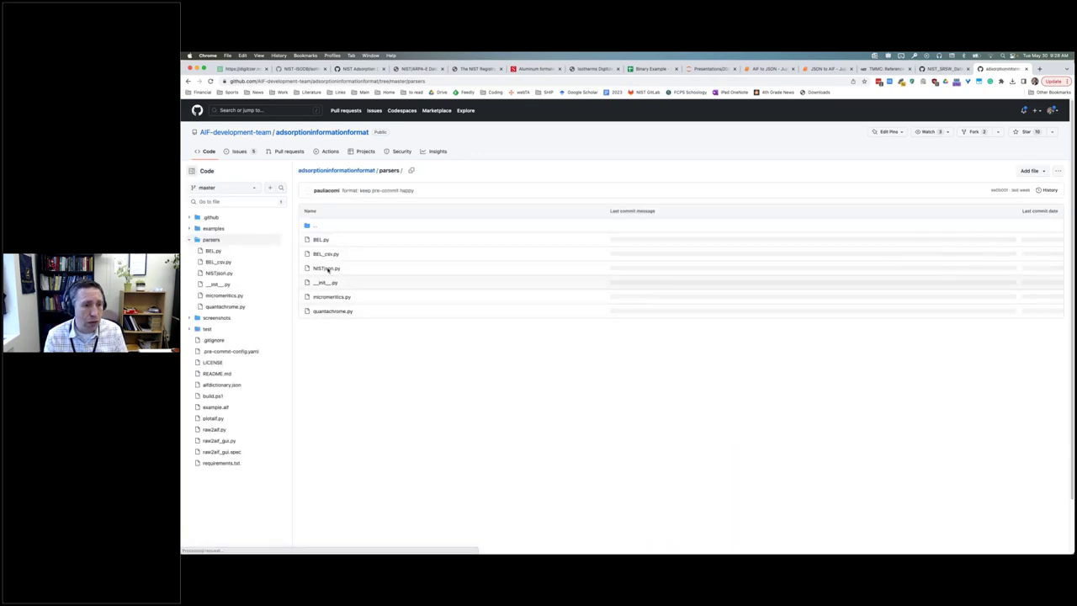
left_click(327, 268)
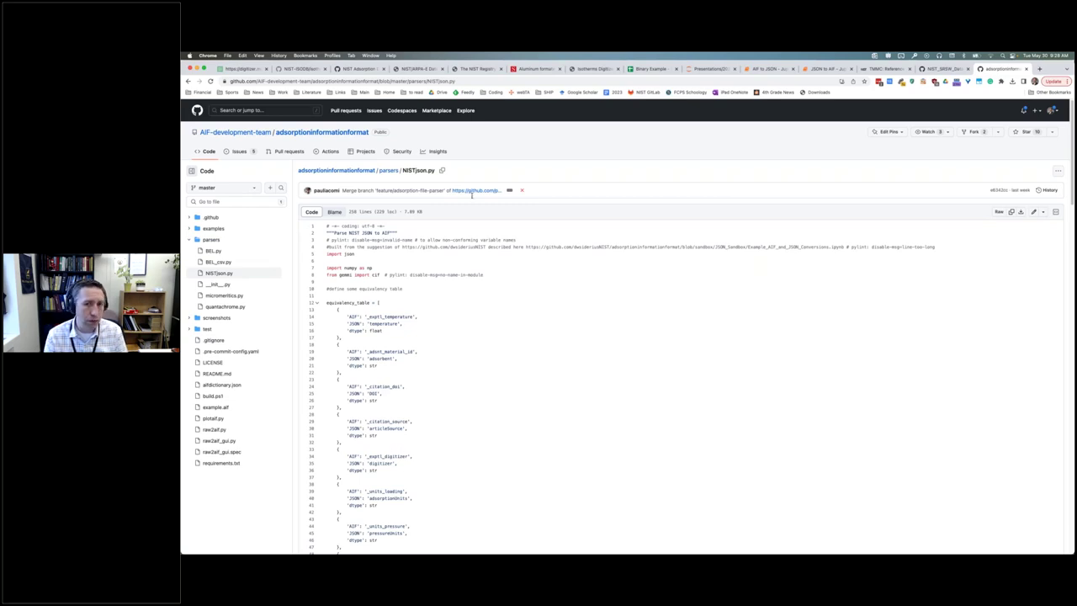
Switch to the JSON to AIF Jupyter notebook and examine the NISTjson import and the cell that loads Demo/digitizer.json
left_click(831, 69)
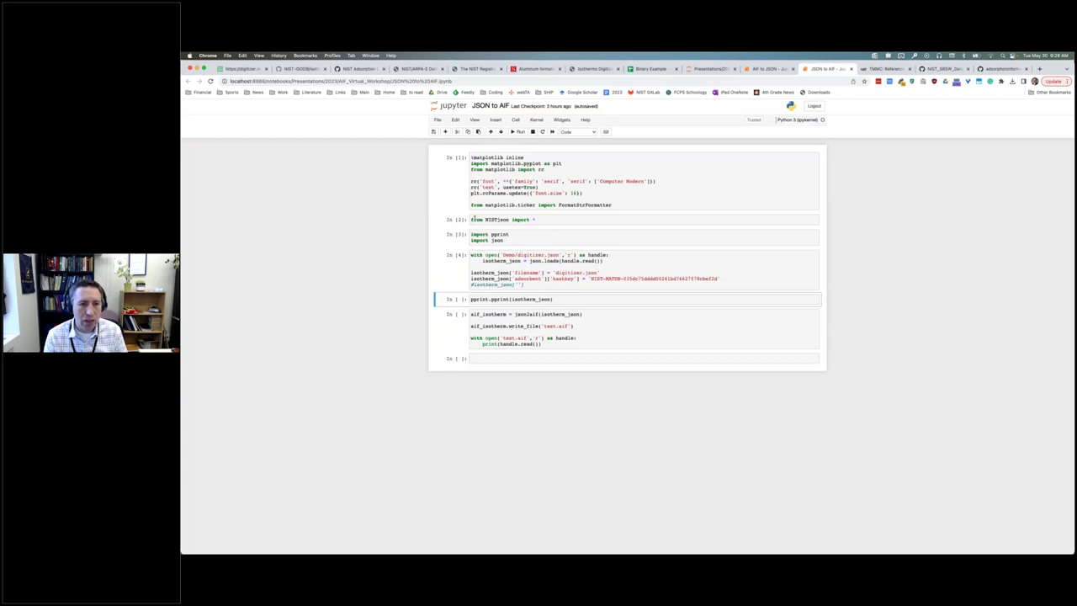
left_click_drag(470, 219, 542, 220)
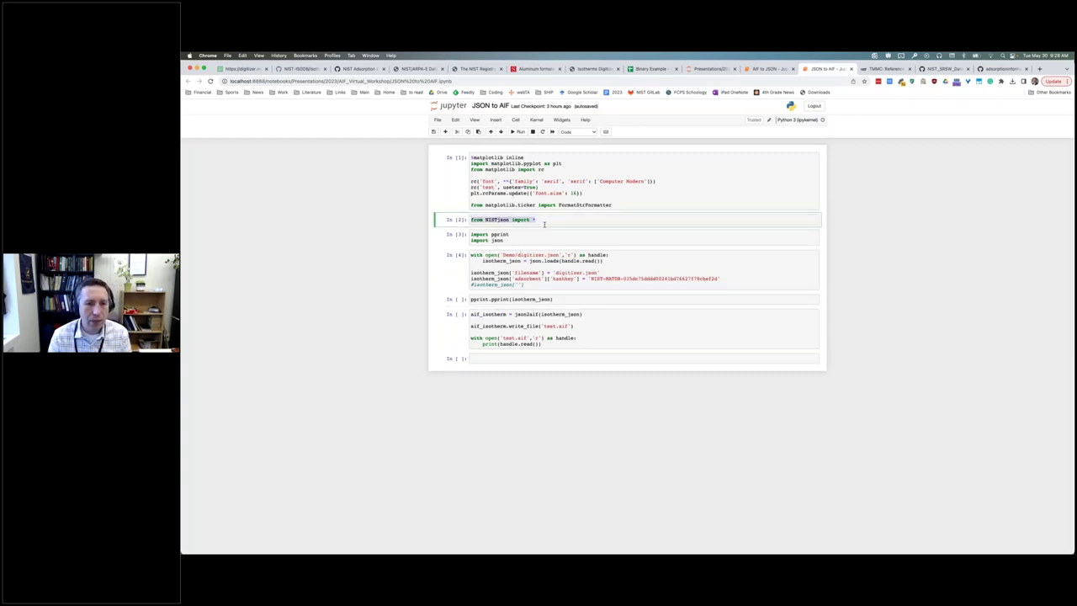
left_click(546, 260)
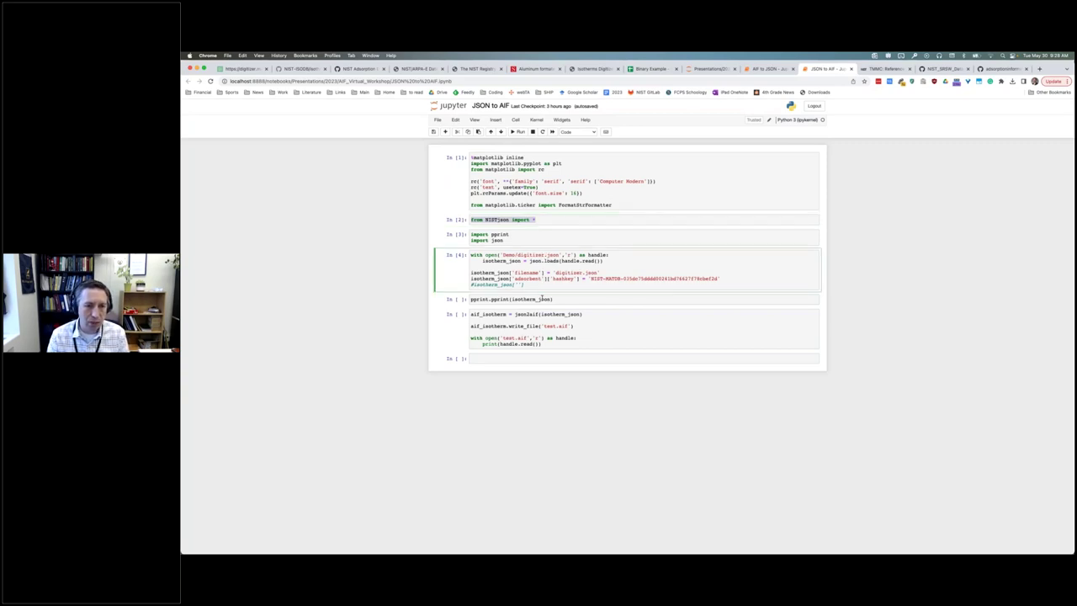
Run the notebook cell that pretty-prints the loaded isotherm_json dictionary and look through its output
left_click(542, 298)
key("shift+Return")
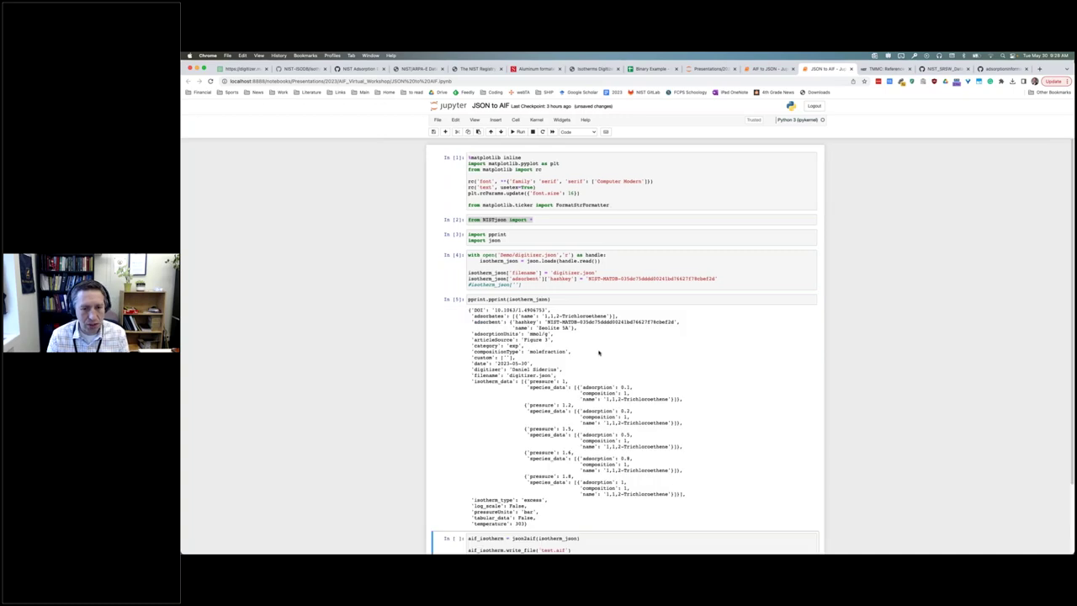
scroll(600, 354, "down", 3)
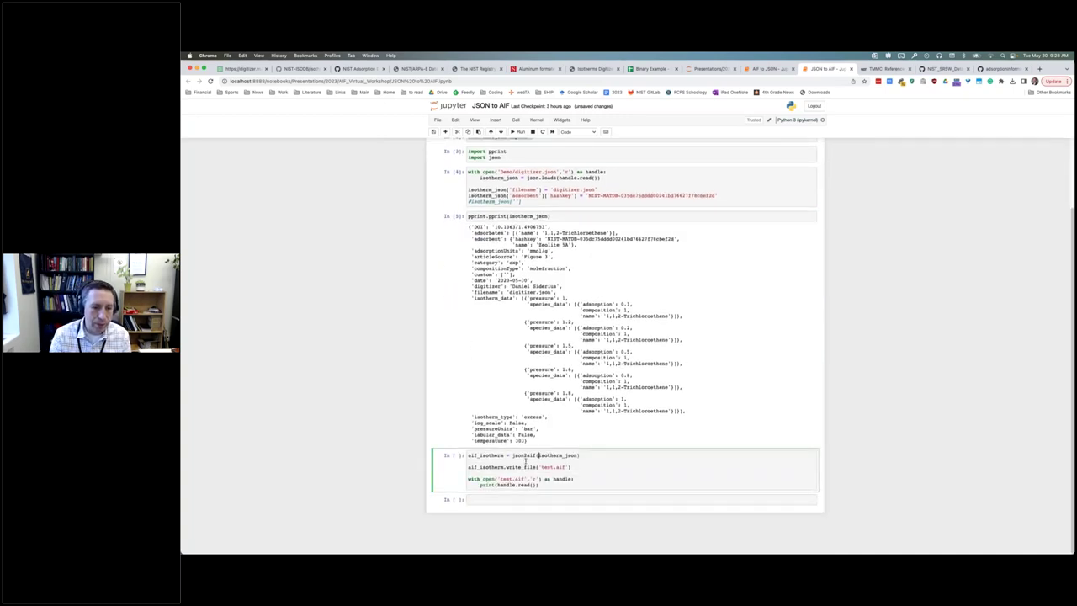
Run the json2aif cell to write the isotherm to test.aif and highlight the printed AIF text
key("shift+Return")
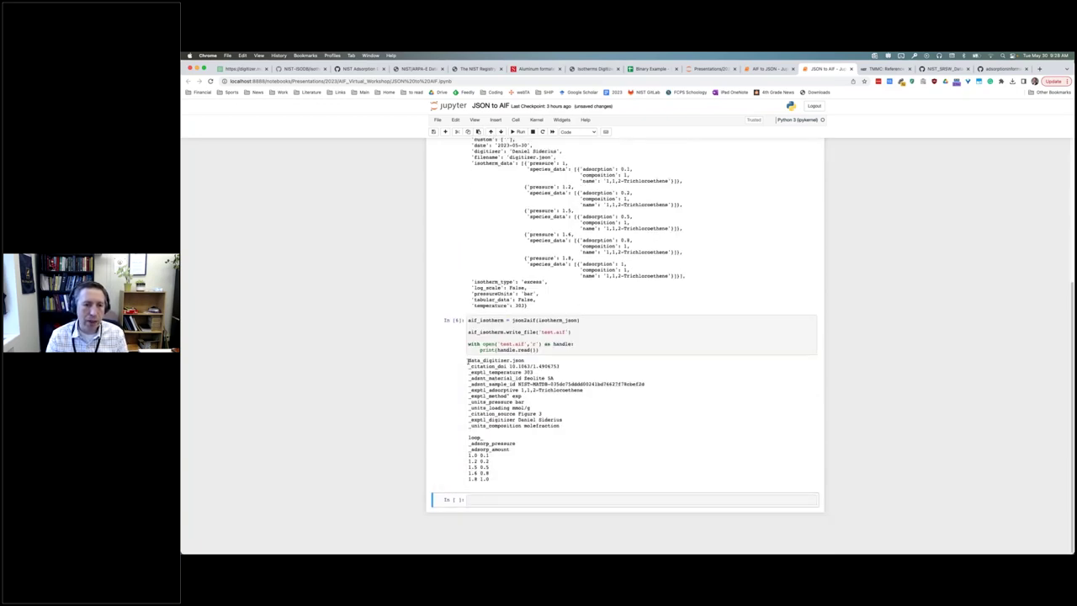
left_click_drag(468, 361, 511, 481)
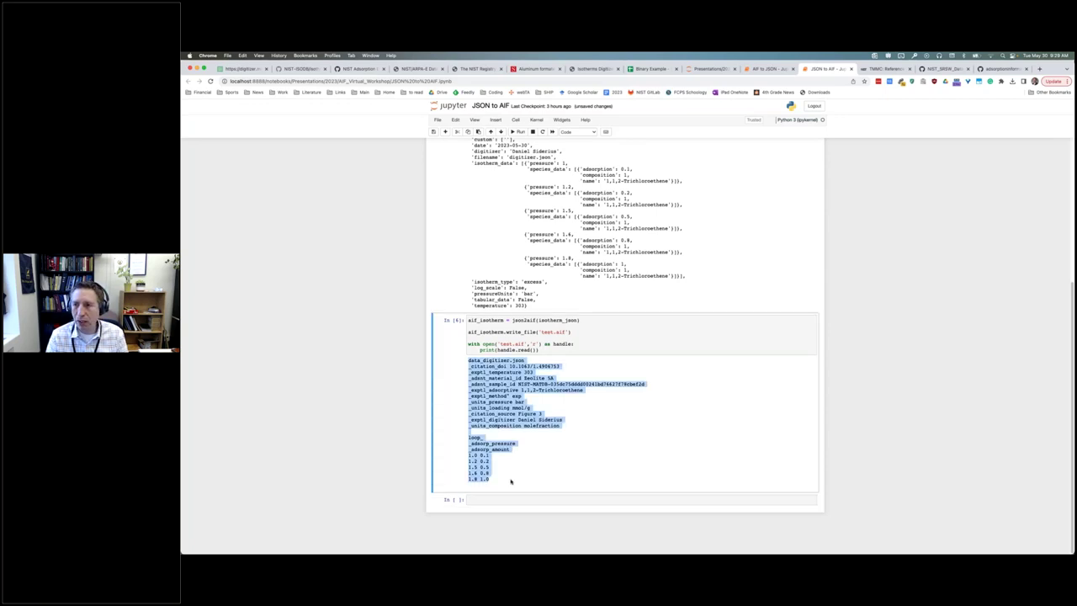
left_click(513, 483)
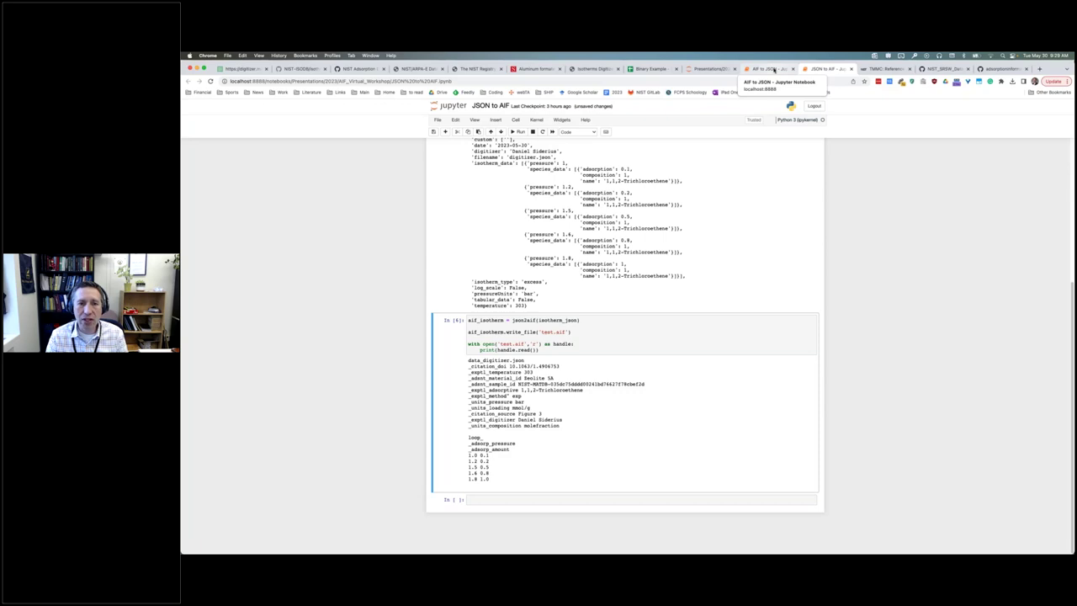
Switch to the AIF to JSON notebook, run the cell that prints Demo/ZIF8_H2_333K_HA.aif and highlight its output
left_click(775, 69)
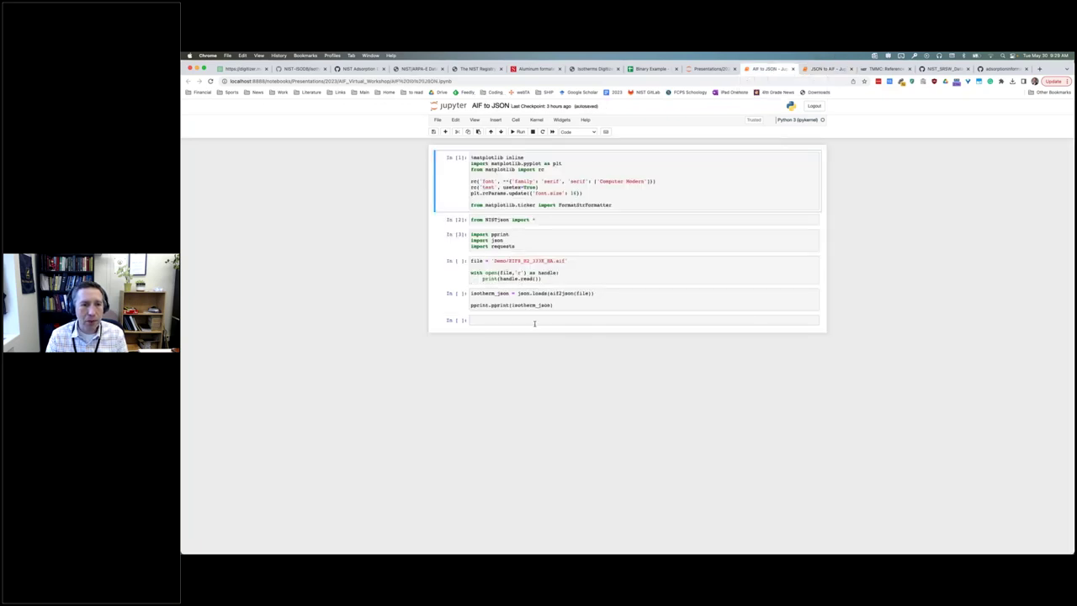
key("Down")
key("Down")
key("Down")
key("Return")
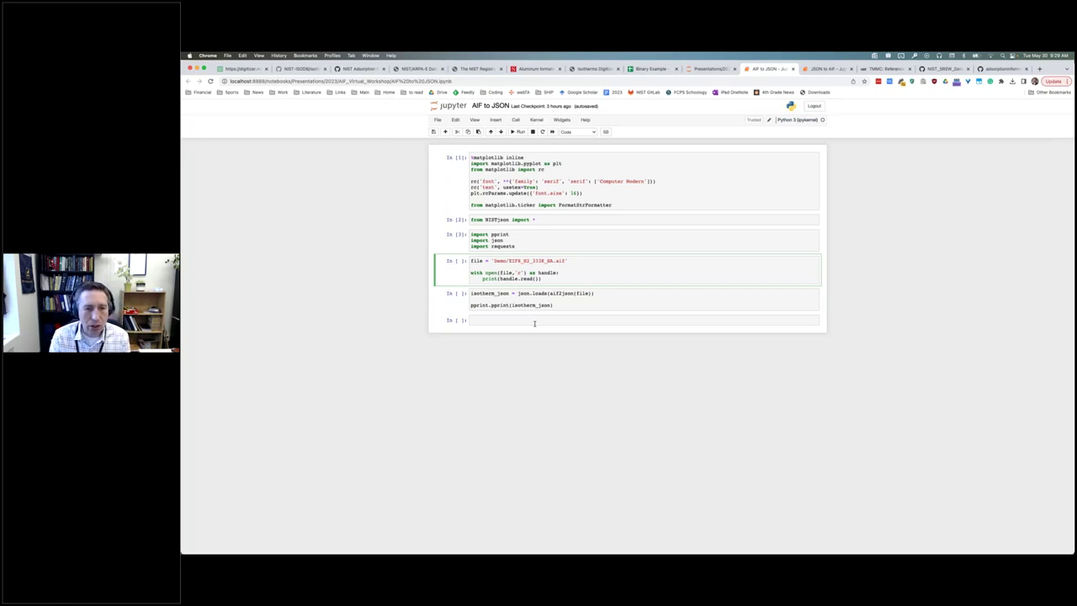
key("shift+Return")
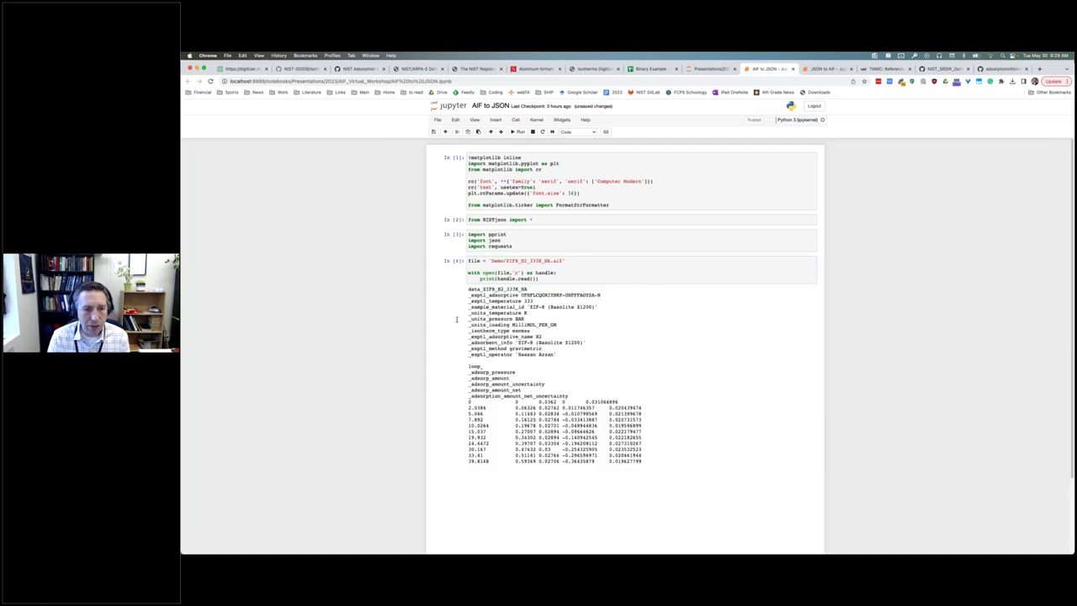
left_click_drag(468, 289, 643, 461)
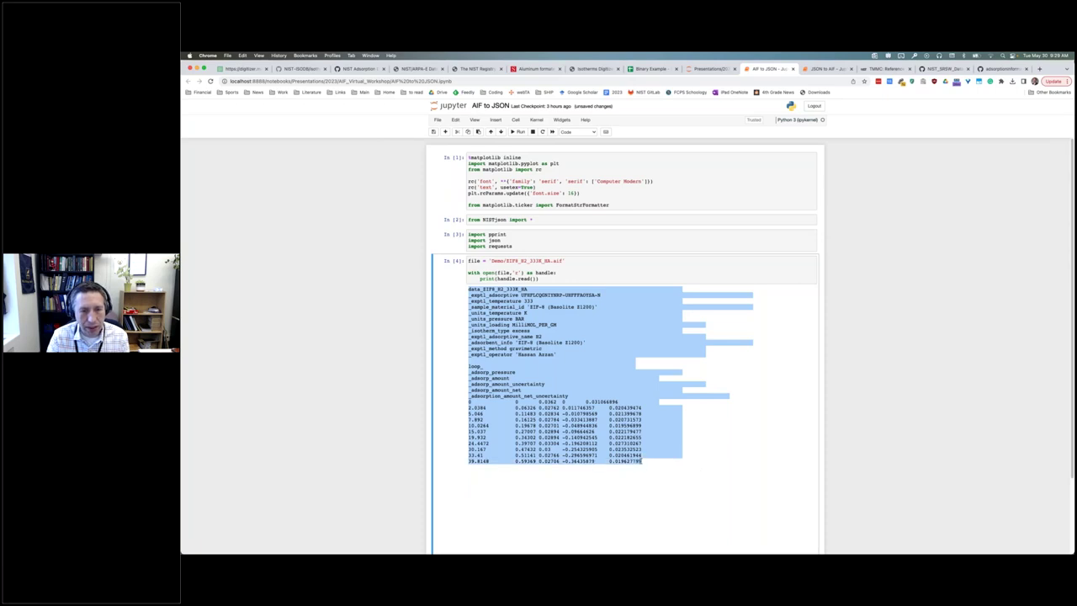
Point out the NISTjson import, then run the aif2json cell to convert the AIF file and review the printed JSON
scroll(515, 244, "down", 2)
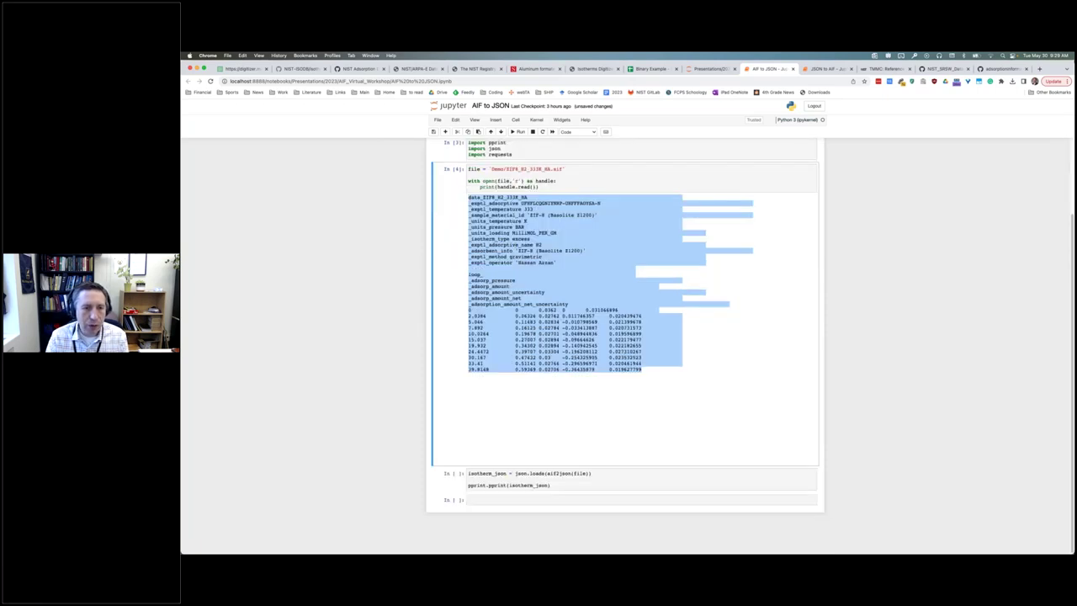
left_click(544, 473)
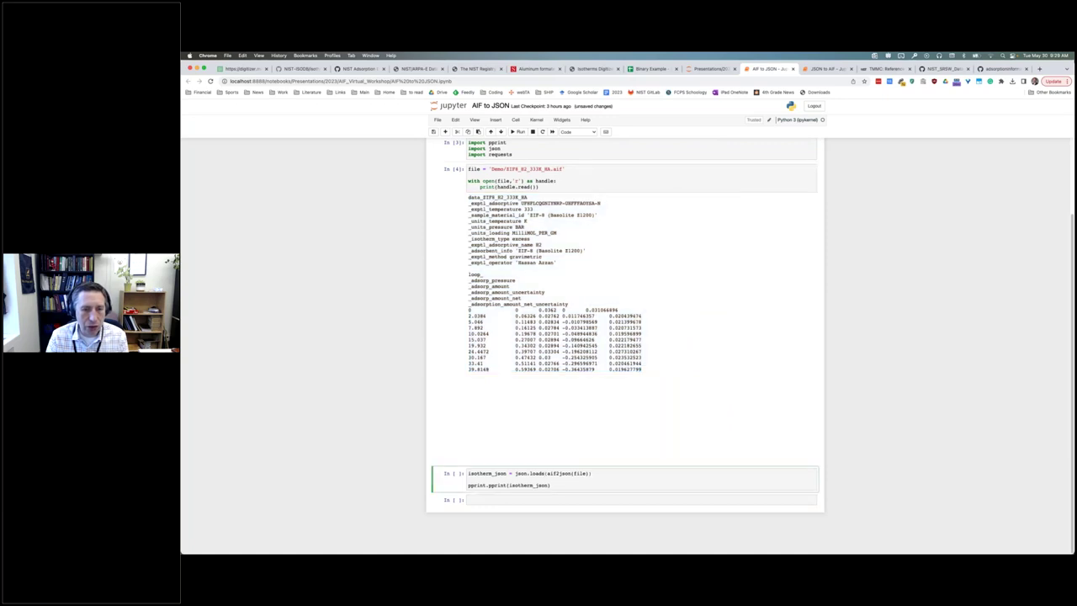
scroll(505, 244, "up", 2)
left_click_drag(469, 219, 543, 226)
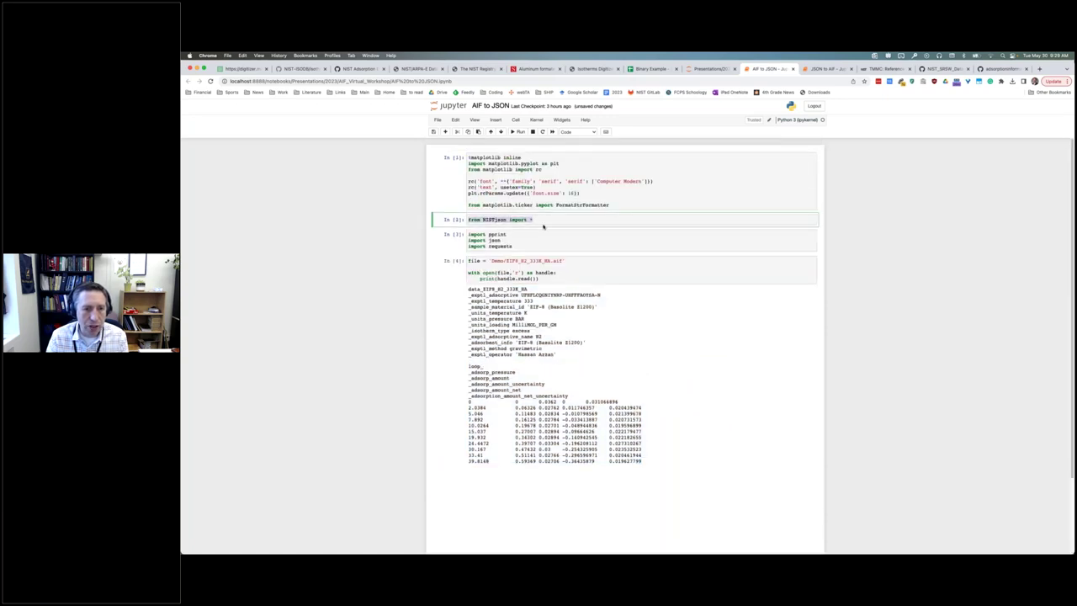
left_click(545, 243)
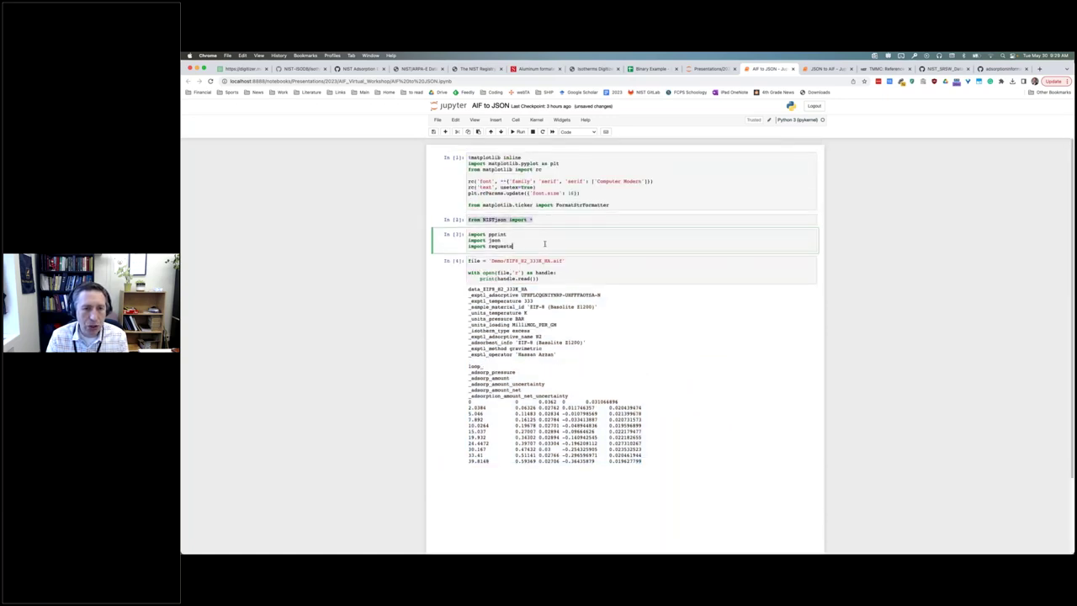
scroll(545, 243, "down", 2)
left_click(549, 476)
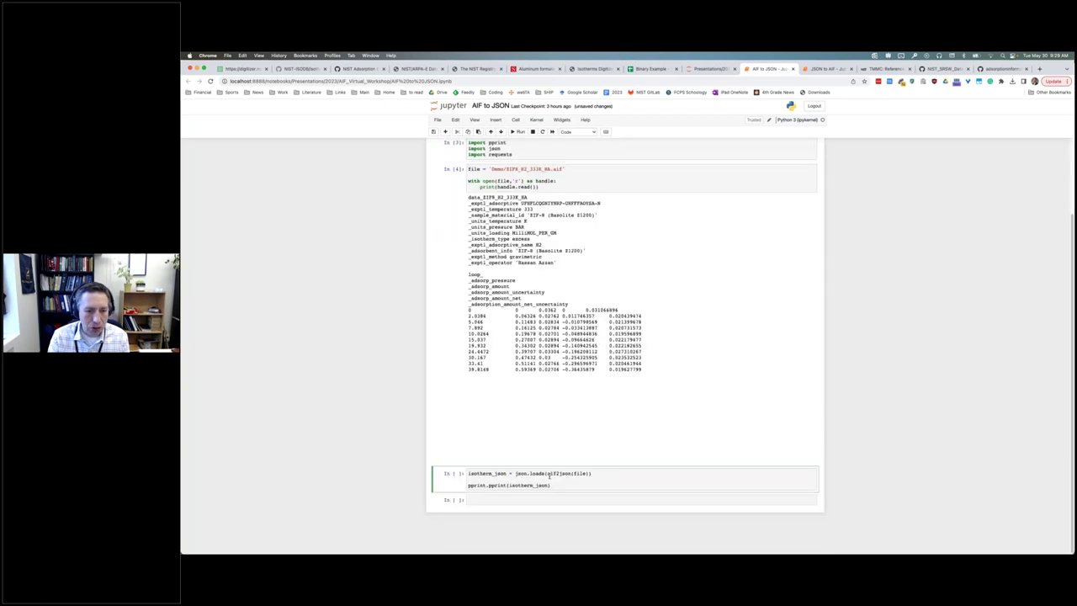
key("shift+Return")
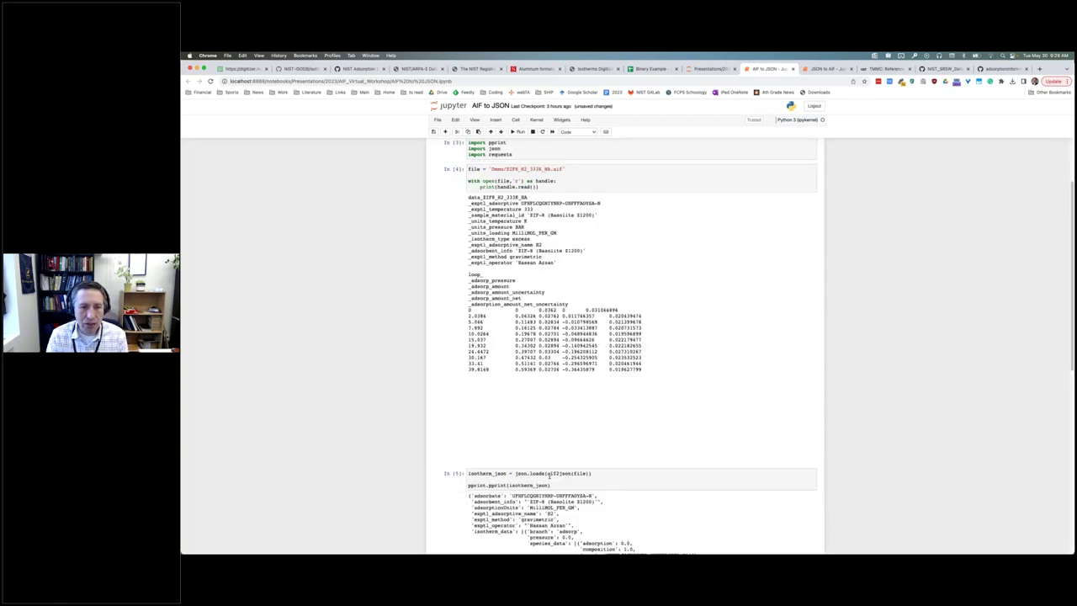
scroll(548, 477, "down", 10)
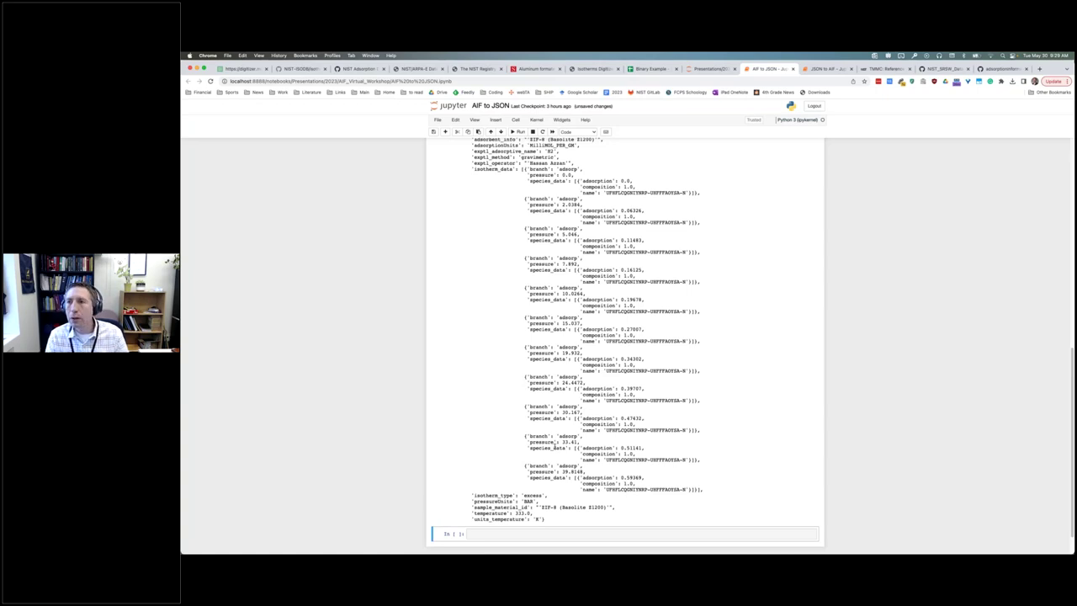
Switch to the presentation and advance to the NIST-JSON vs AIF slide
key("super+Tab")
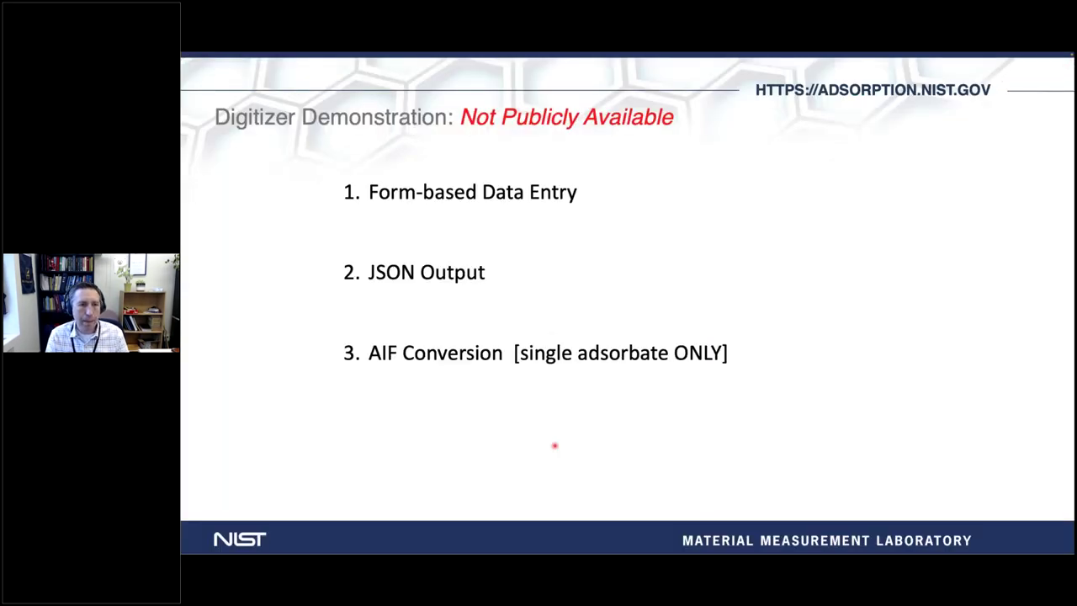
key("Right")
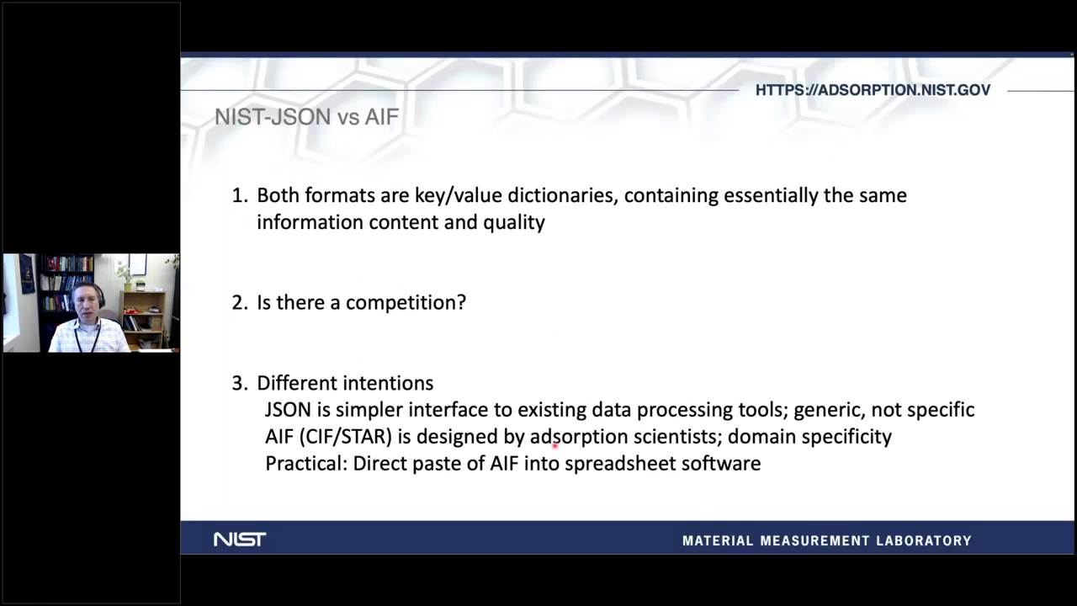